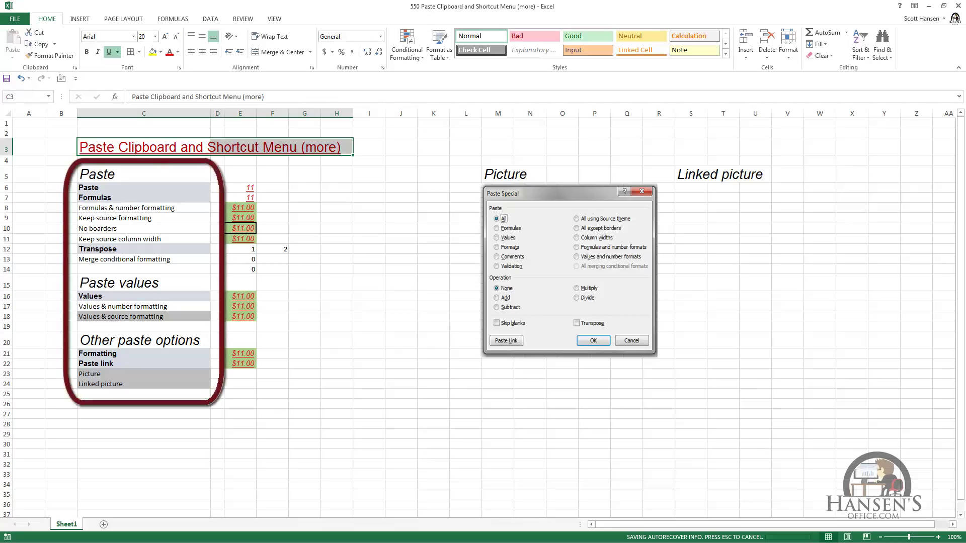
# Step: Copy blank cell H10 and examine the paste options and Paste Special choices offered for cells H12 and H14
pyautogui.click(333, 229)
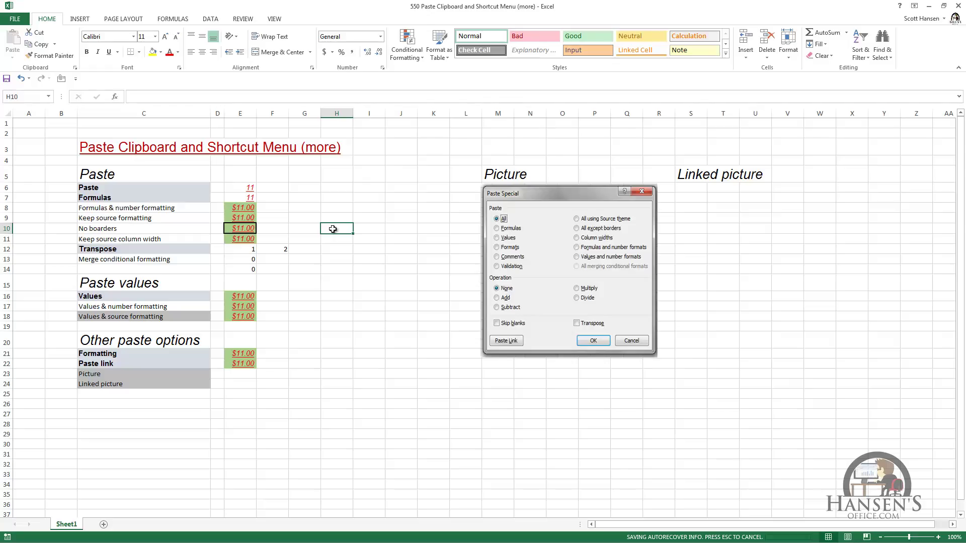
pyautogui.hotkey('ctrl', 'c')
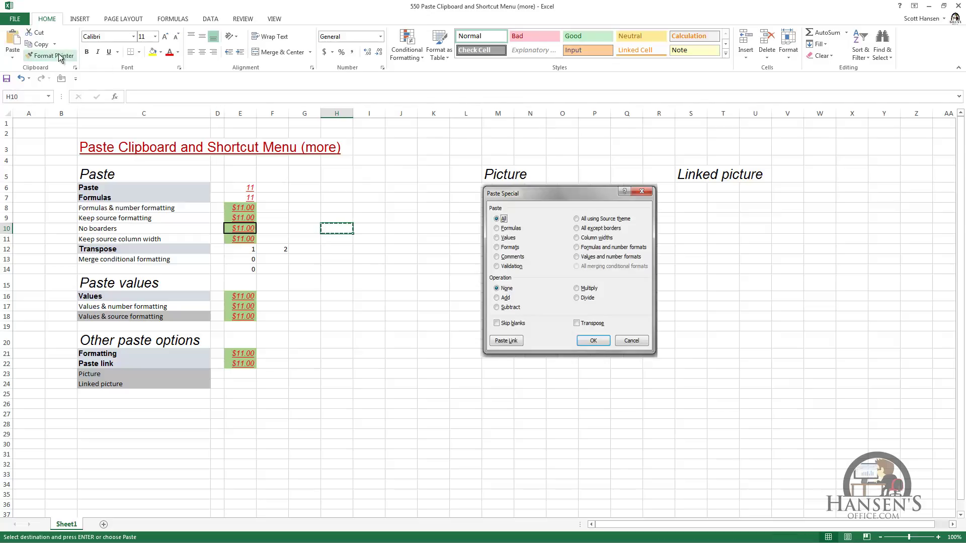
pyautogui.click(12, 57)
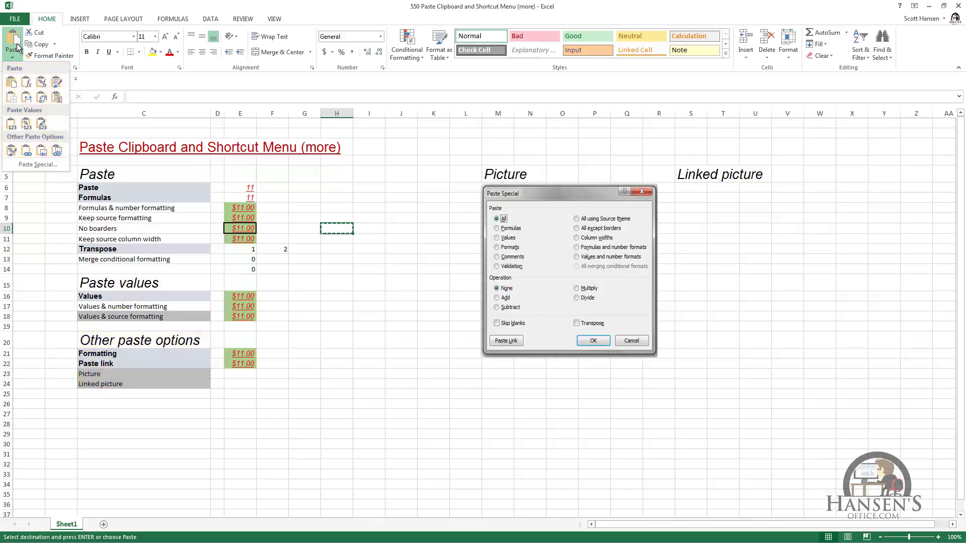
pyautogui.rightClick(328, 248)
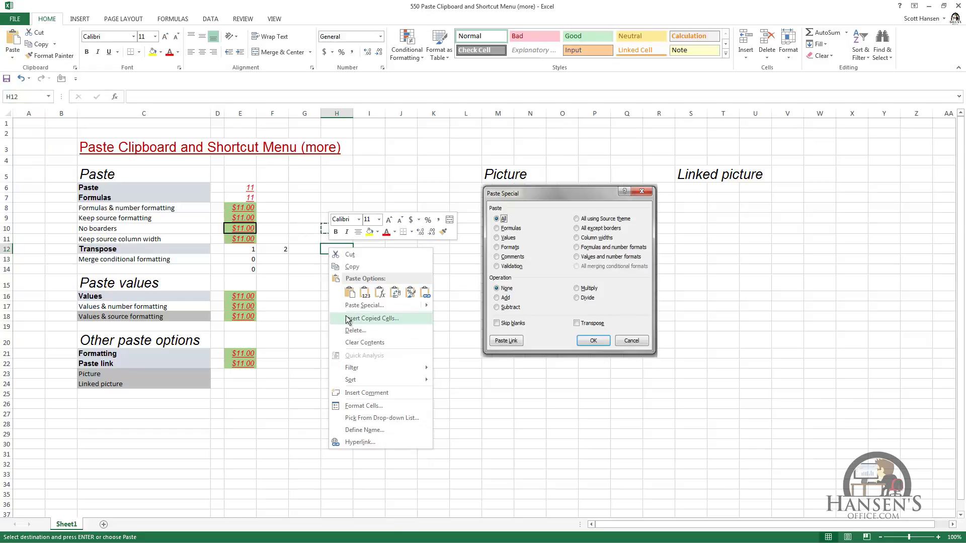
pyautogui.moveTo(369, 309)
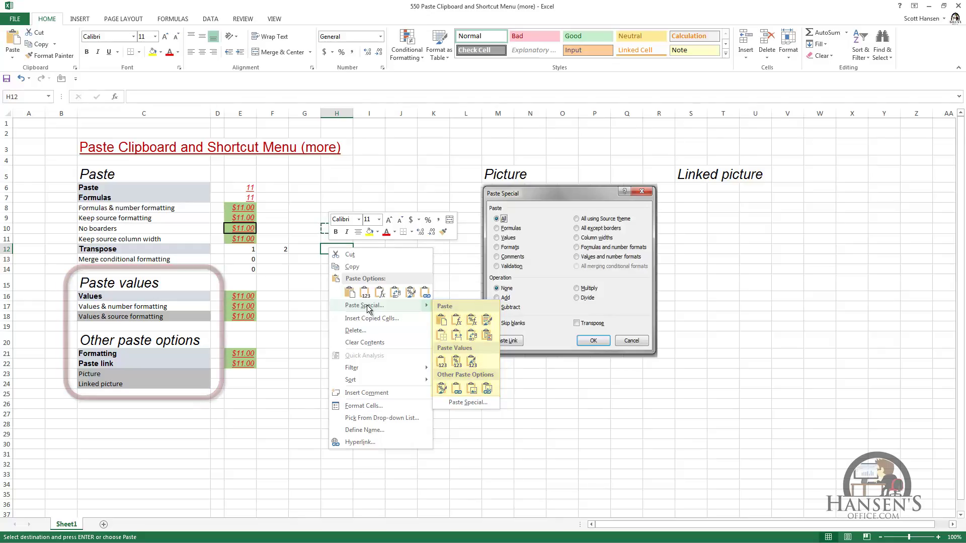
pyautogui.press('Escape')
pyautogui.press('Escape')
pyautogui.click(306, 295)
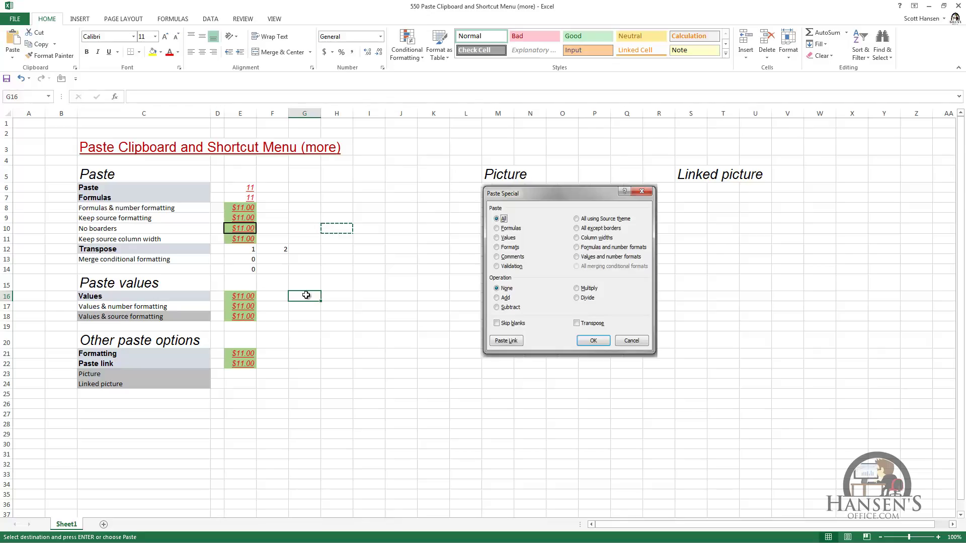
pyautogui.rightClick(334, 270)
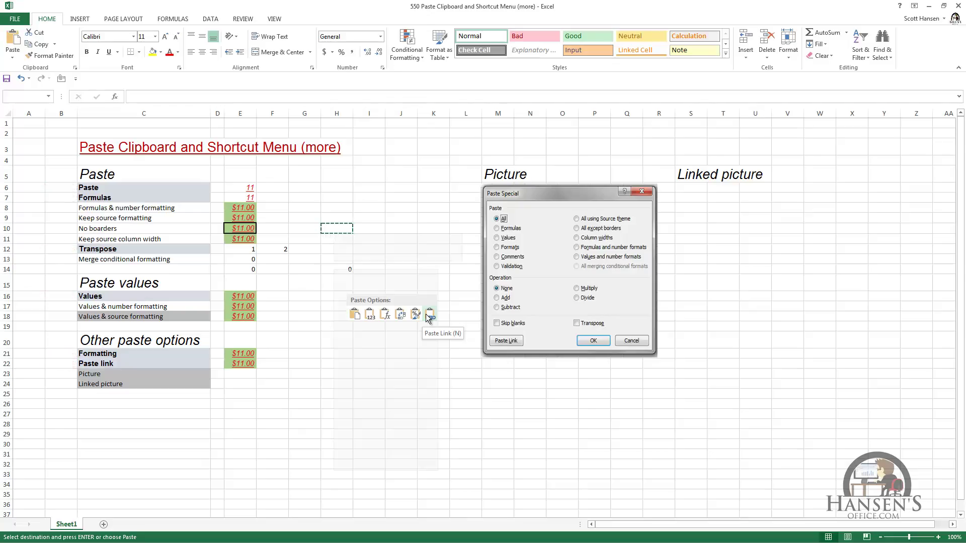
pyautogui.press('Escape')
pyautogui.press('Escape')
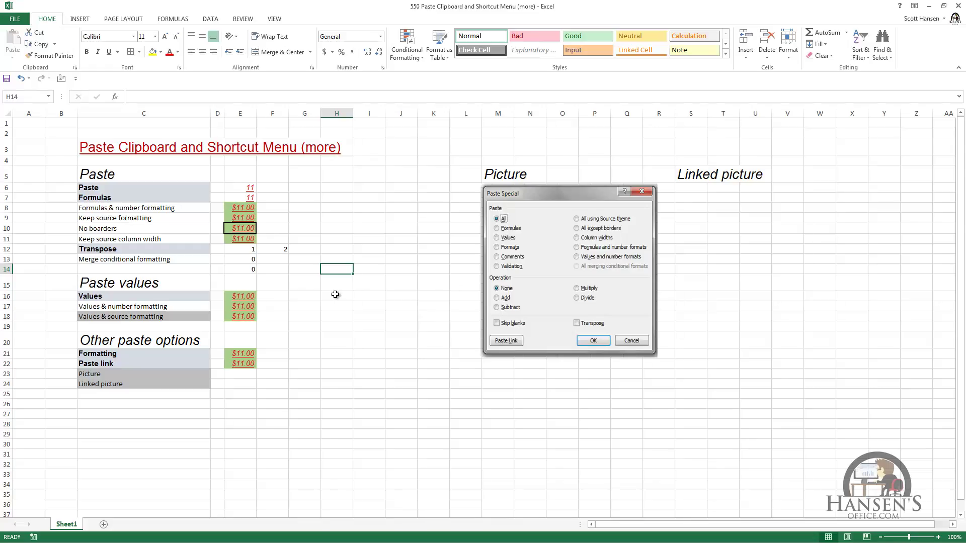
# Step: Copy the Values example in E16 and paste only its value into G16
pyautogui.click(239, 297)
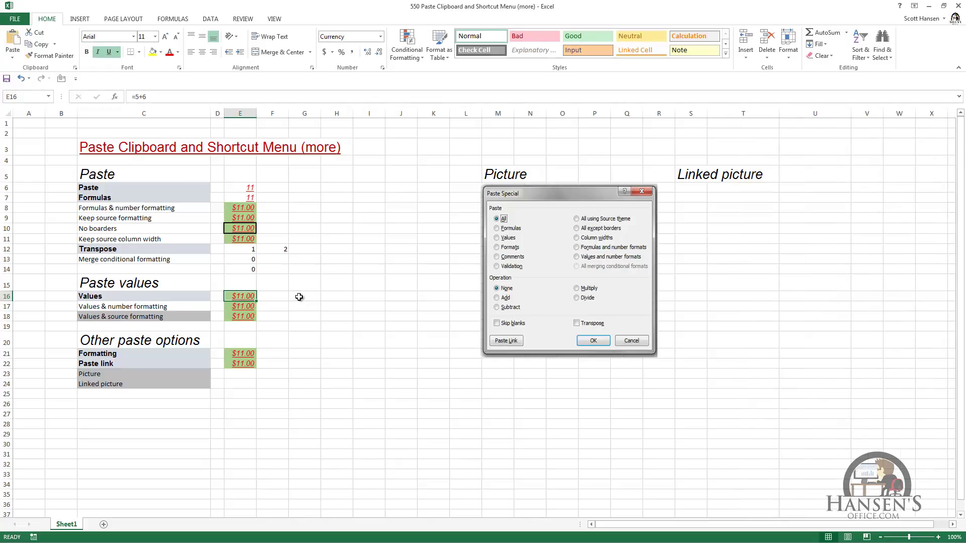
pyautogui.hotkey('ctrl', 'c')
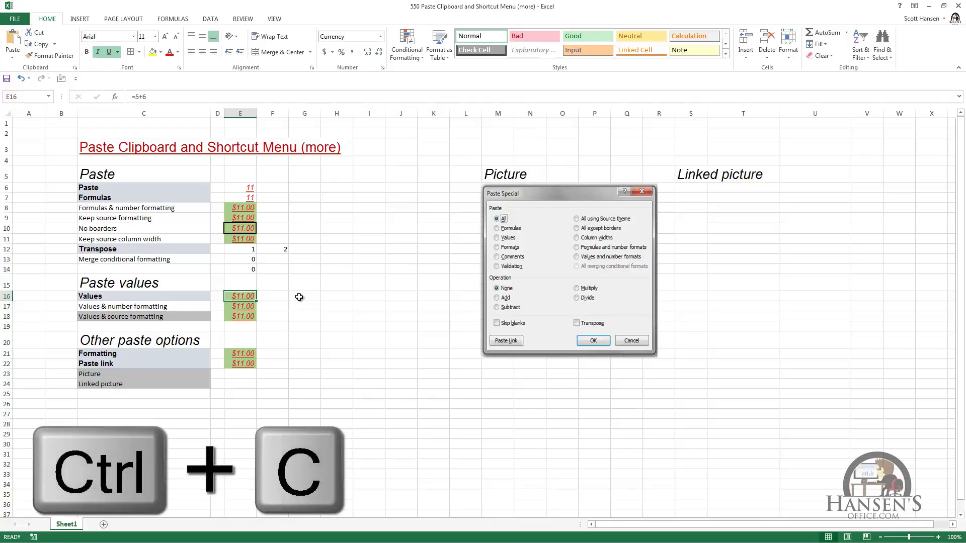
pyautogui.click(299, 296)
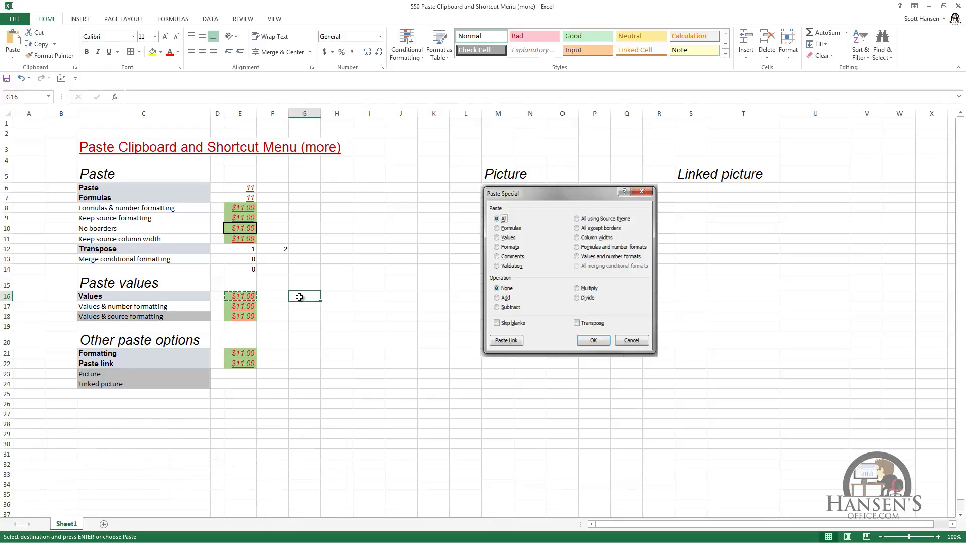
pyautogui.rightClick(300, 298)
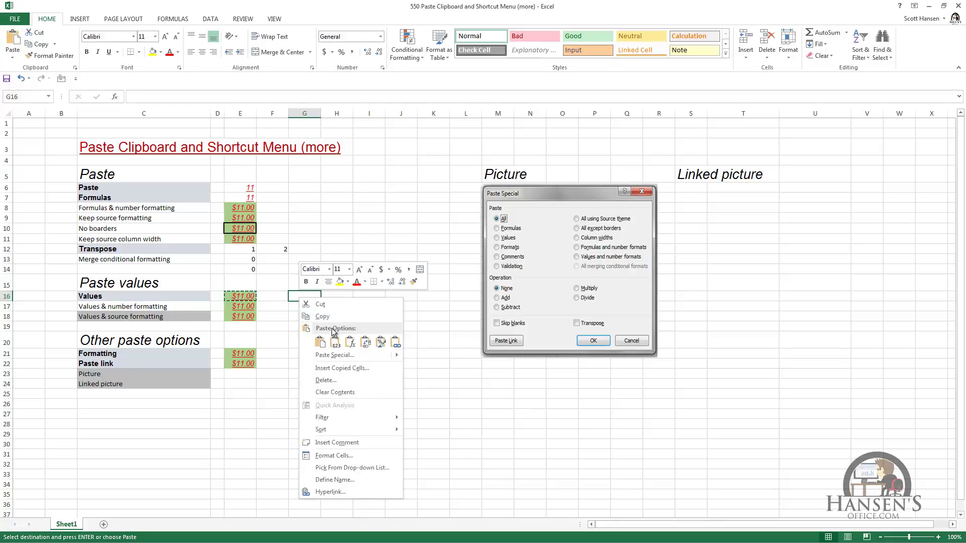
pyautogui.click(336, 346)
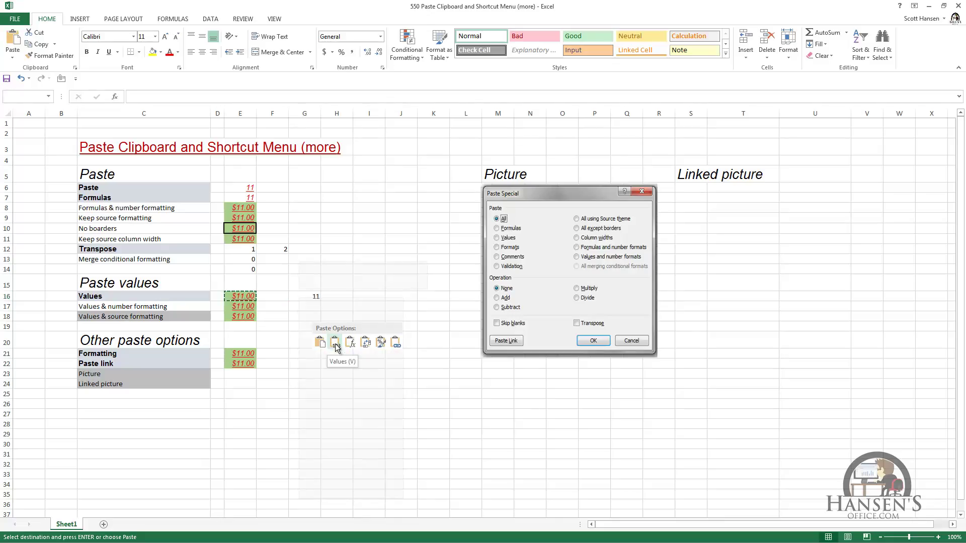
# Step: Repeat the values-only paste into G16, choosing Values from the expanded Paste Special options
pyautogui.rightClick(313, 301)
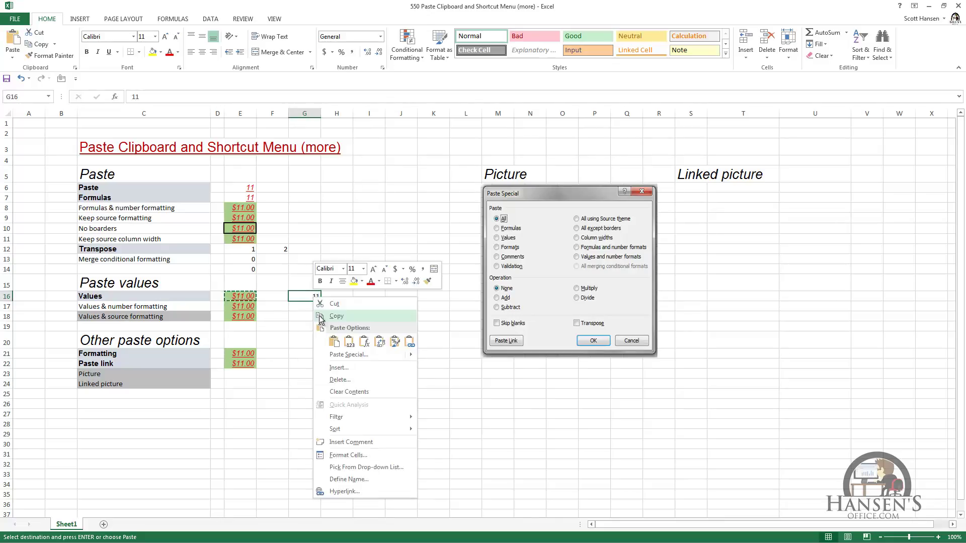
pyautogui.moveTo(368, 354)
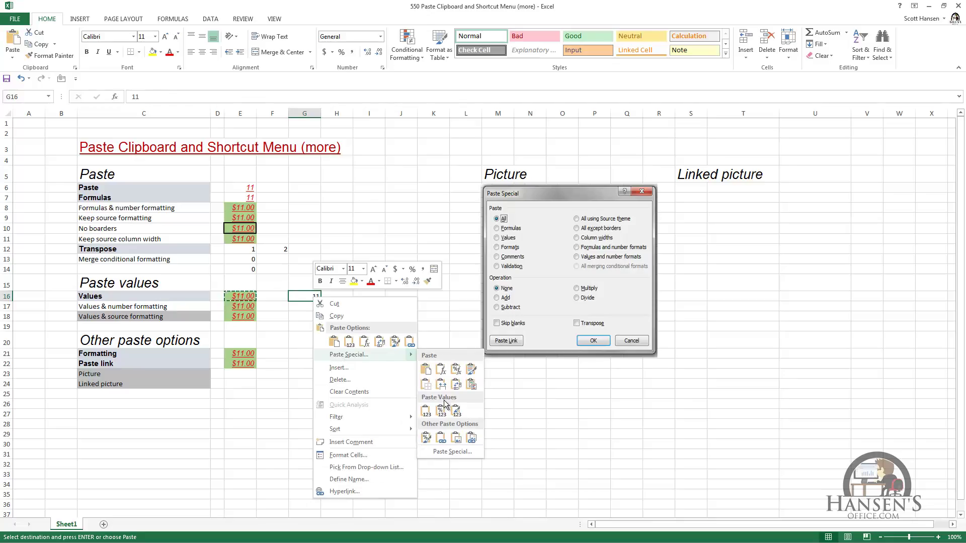
pyautogui.click(426, 412)
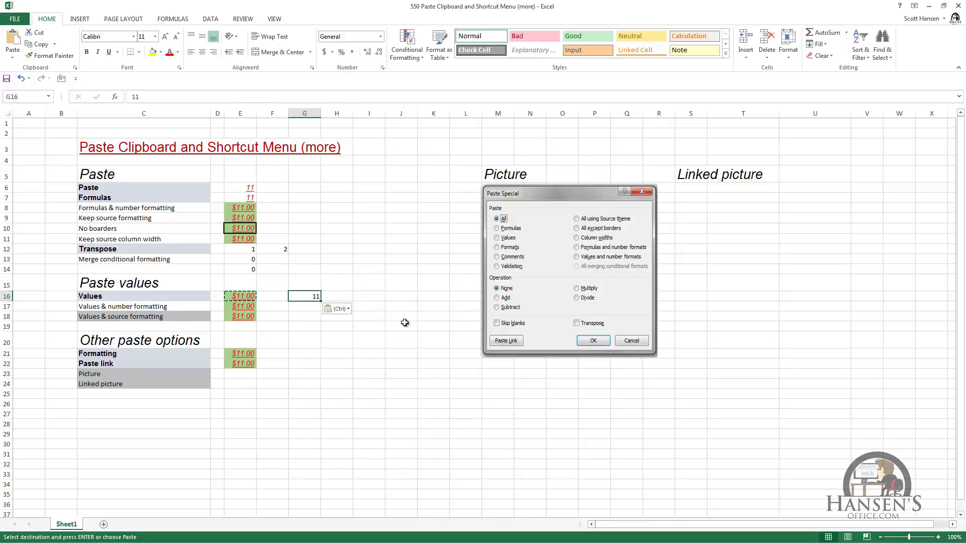
# Step: Paste the copied cell E16 into H16 and switch the pasted result to Values
pyautogui.click(342, 301)
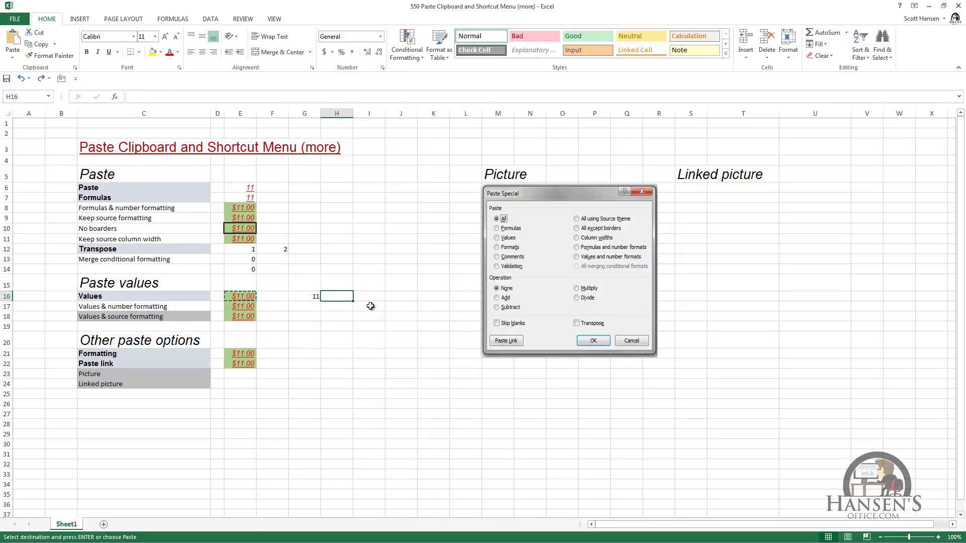
pyautogui.hotkey('ctrl', 'v')
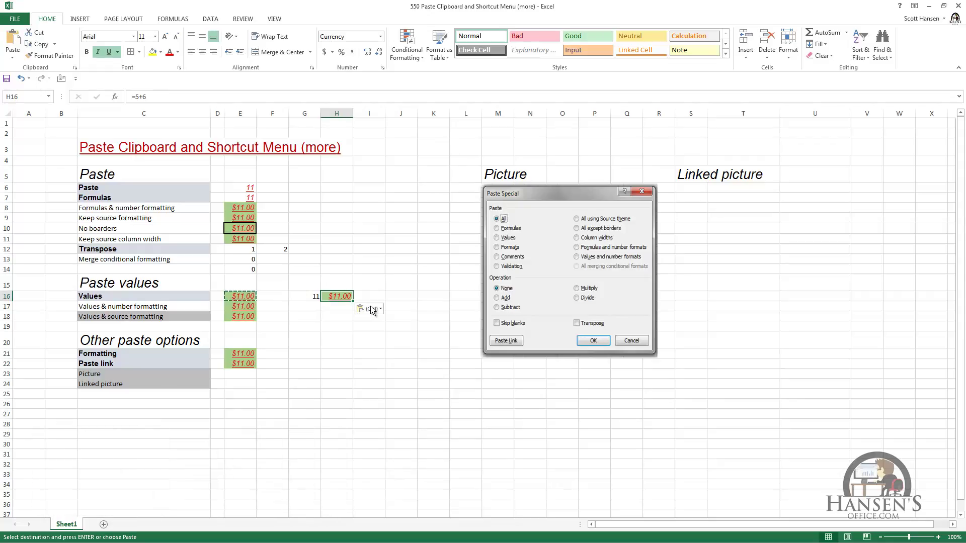
pyautogui.press('ctrl')
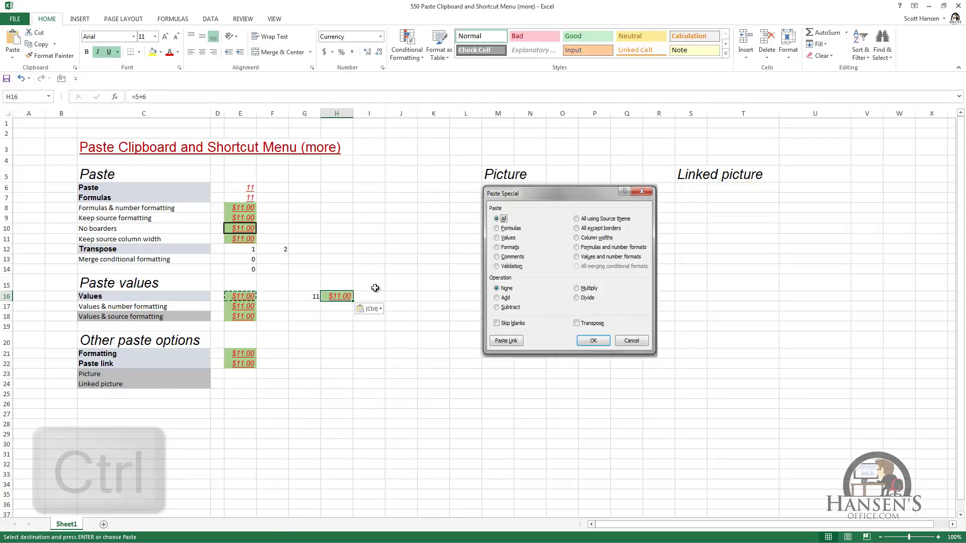
pyautogui.press('v')
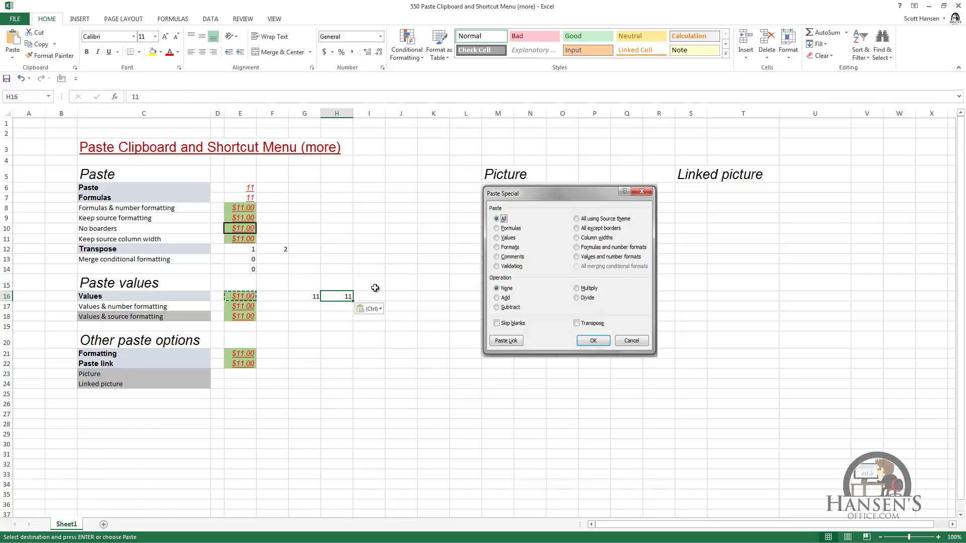
# Step: Paste the copied cell E16 into I16 as Values through the post-paste options, and end copy mode
pyautogui.click(371, 296)
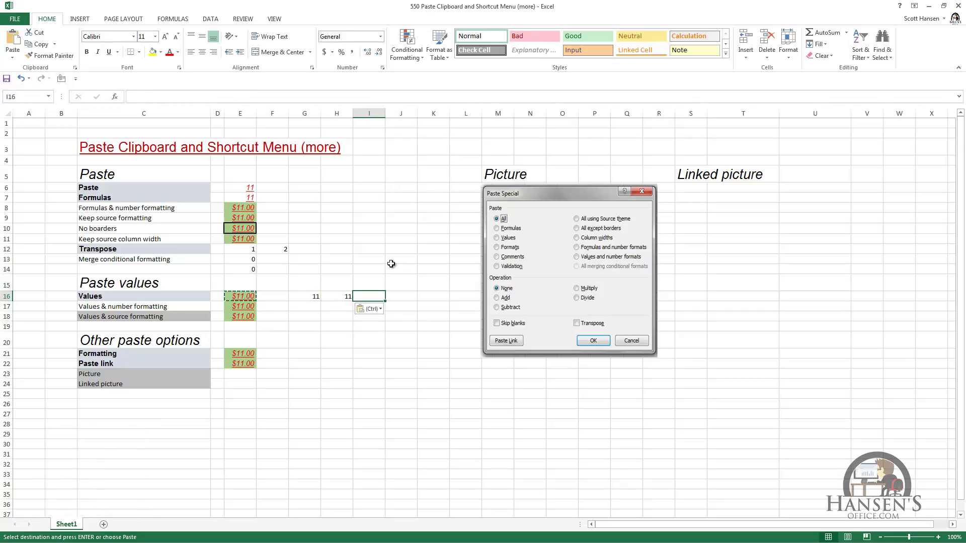
pyautogui.hotkey('ctrl', 'v')
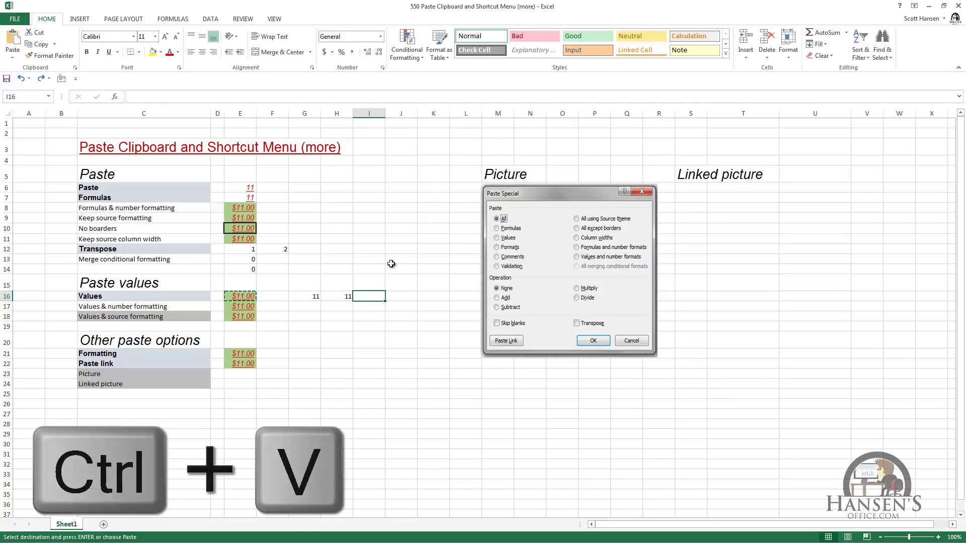
pyautogui.press('ctrl')
pyautogui.press('v')
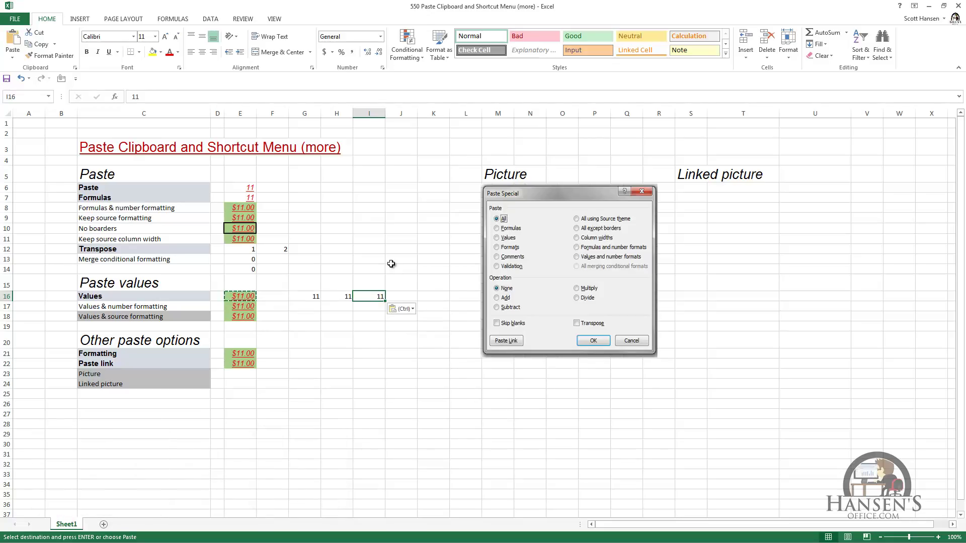
pyautogui.press('Escape')
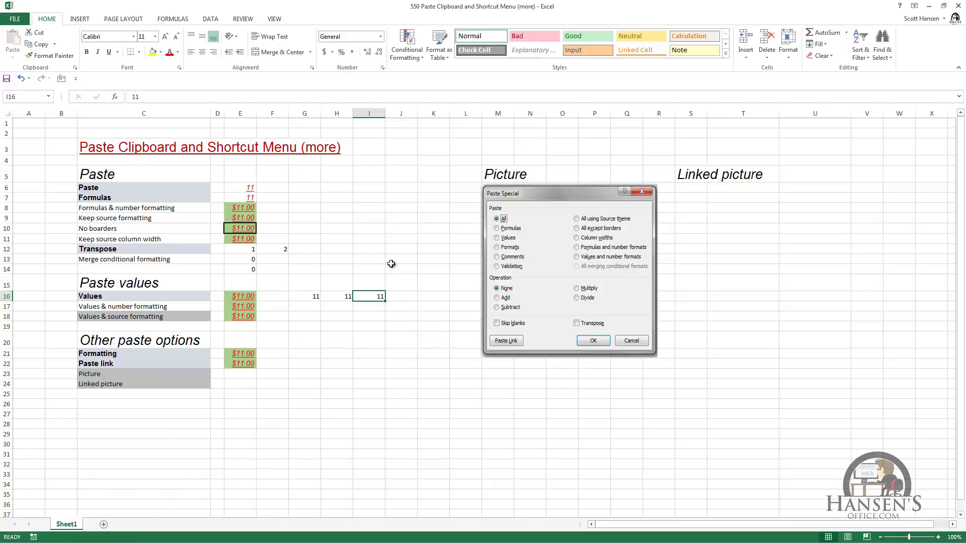
# Step: Copy cell E16 directly onto J16 using Copy Here as Values Only
pyautogui.click(245, 297)
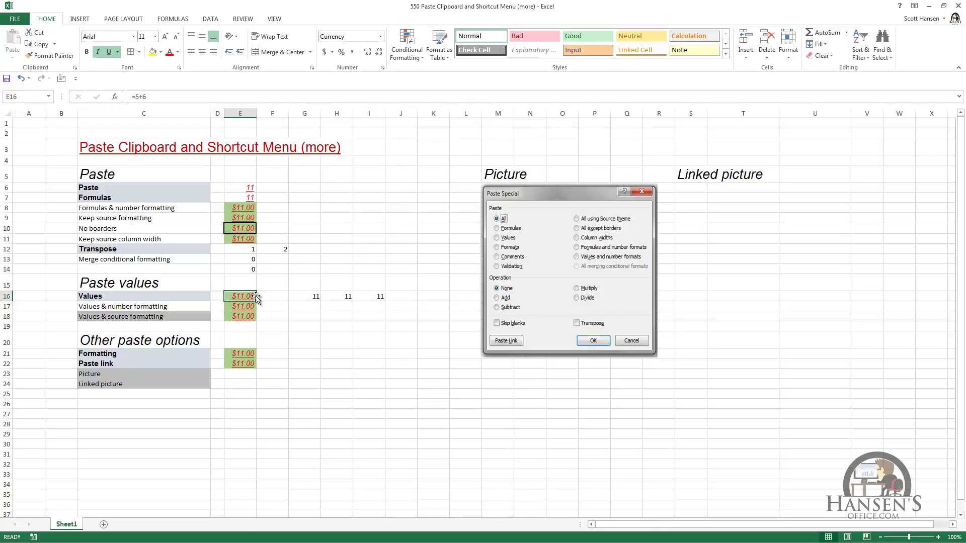
pyautogui.moveTo(256, 298); pyautogui.dragTo(391, 300)
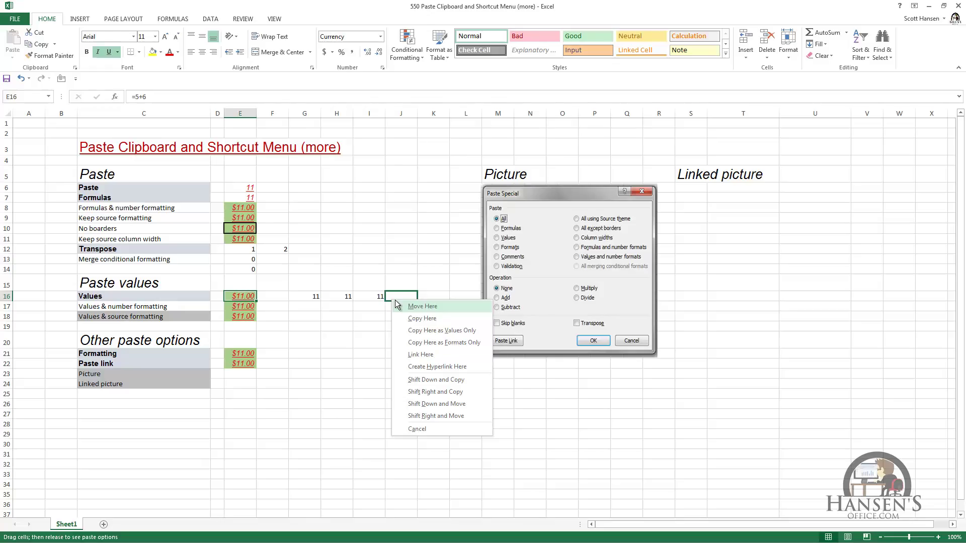
pyautogui.click(451, 331)
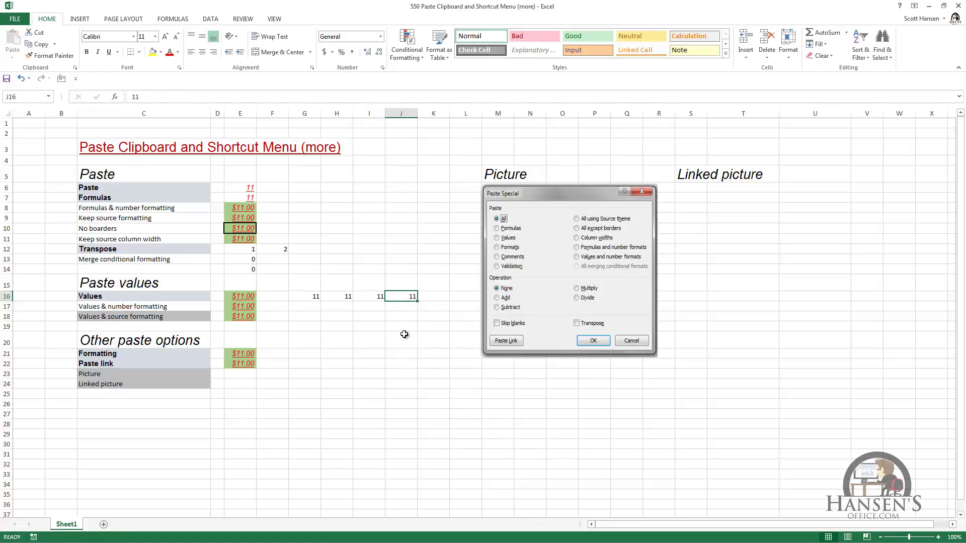
# Step: Copy cell E17 and paste it into G17 with the Values & Number Formatting option
pyautogui.click(248, 305)
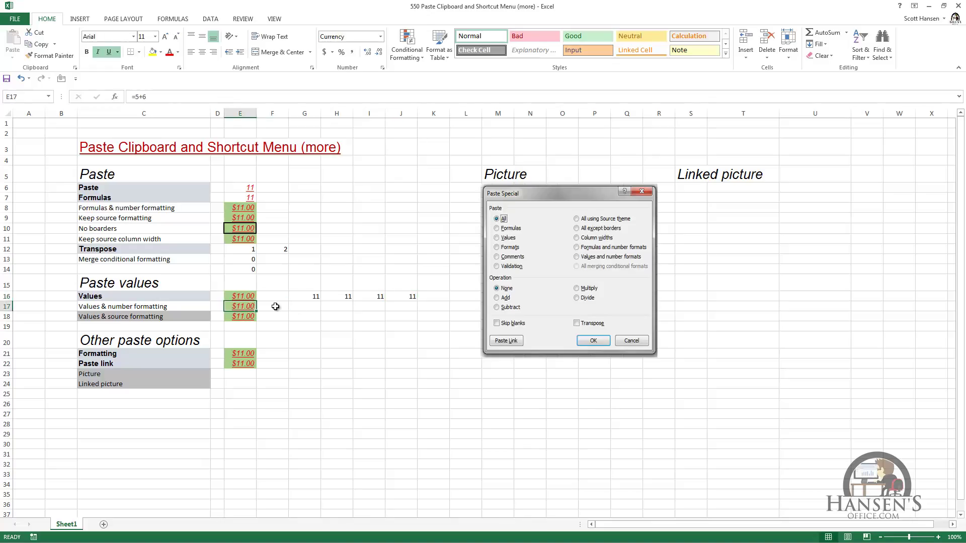
pyautogui.hotkey('ctrl', 'c')
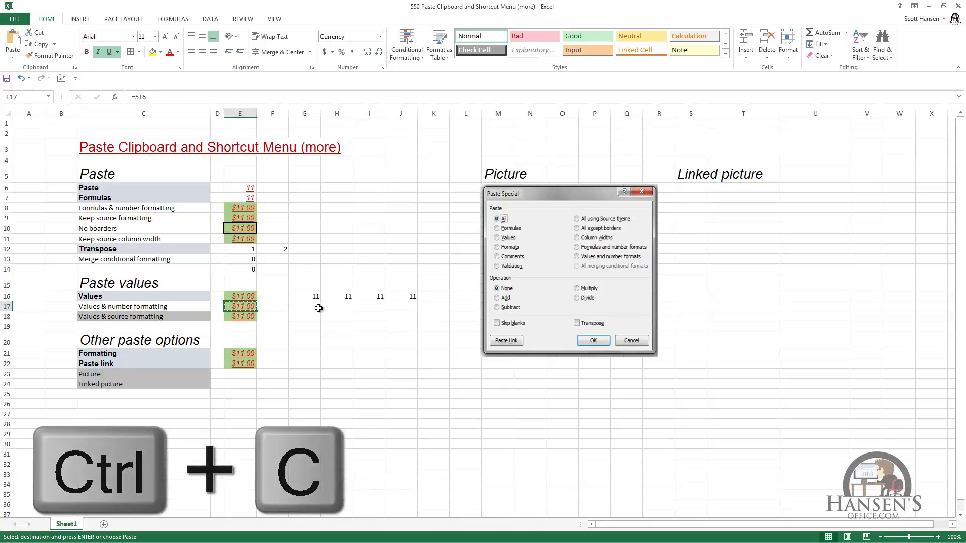
pyautogui.click(309, 307)
pyautogui.rightClick(313, 306)
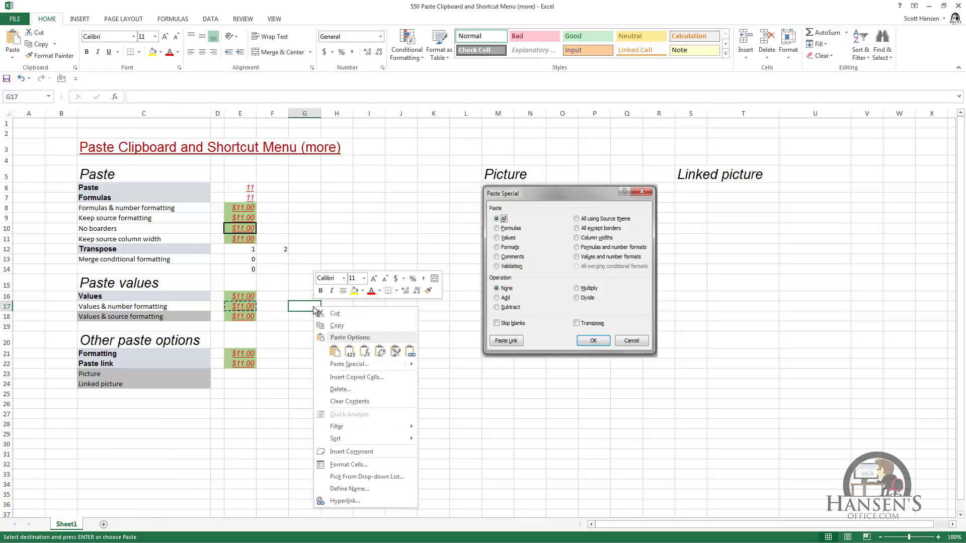
pyautogui.moveTo(352, 364)
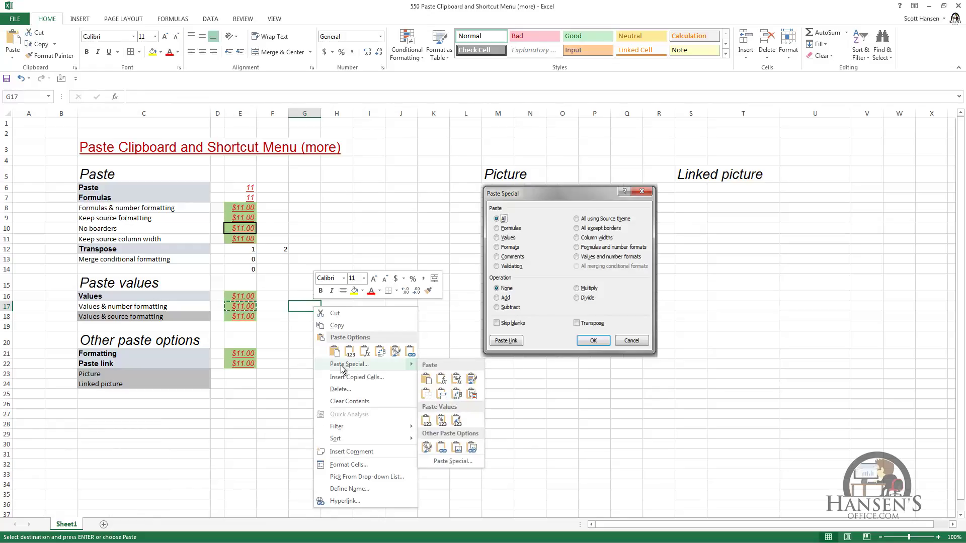
pyautogui.click(443, 424)
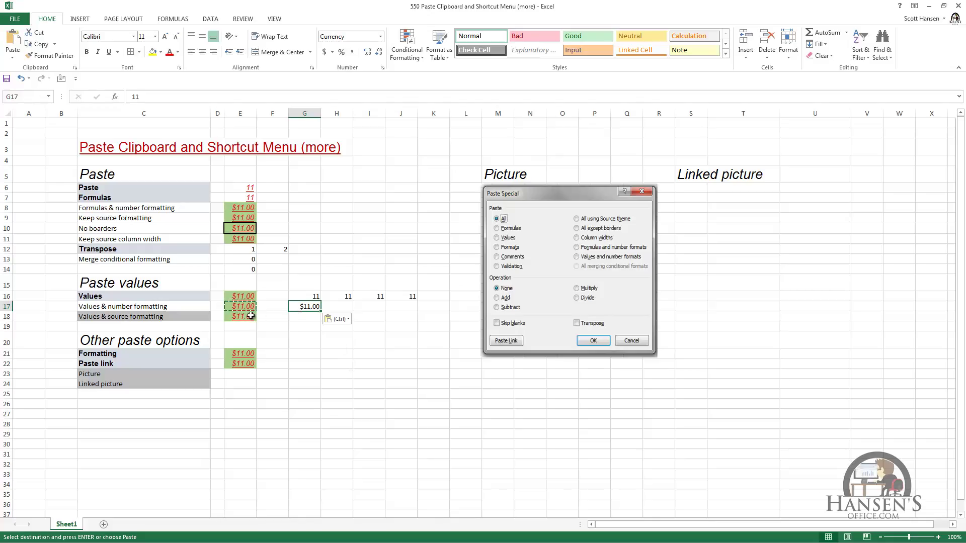
# Step: Copy cell E18 and paste it into G18 with the Values & Source Formatting option
pyautogui.click(252, 315)
pyautogui.hotkey('ctrl', 'c')
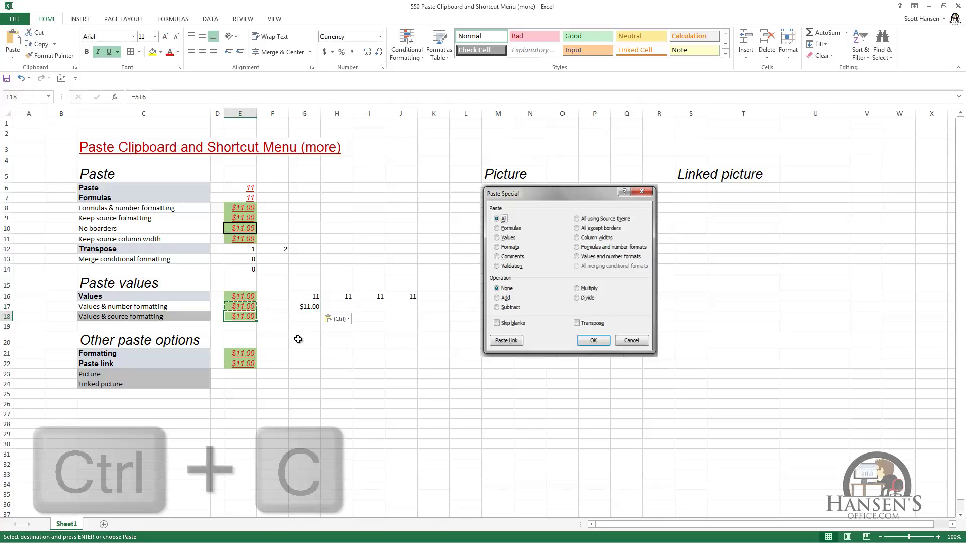
pyautogui.click(307, 314)
pyautogui.rightClick(308, 314)
pyautogui.moveTo(335, 375)
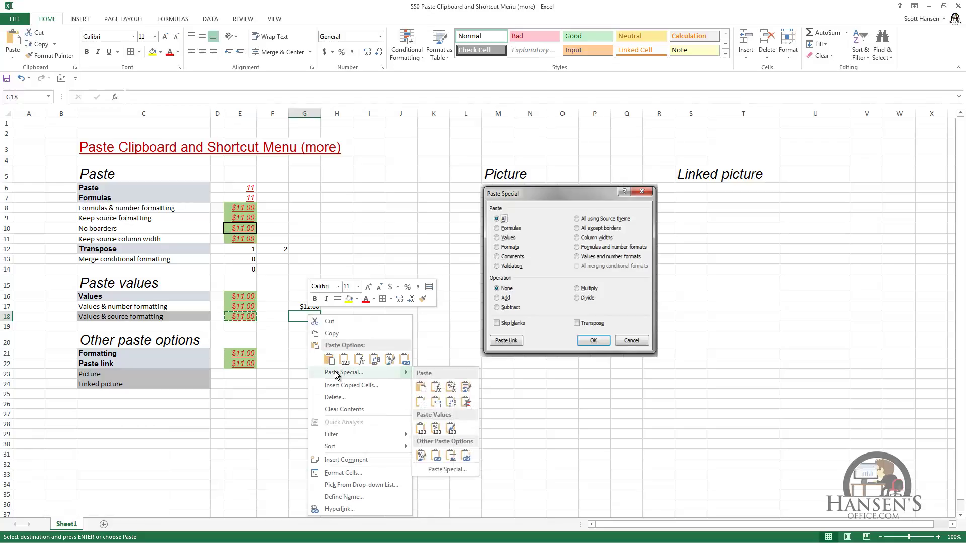
pyautogui.click(451, 430)
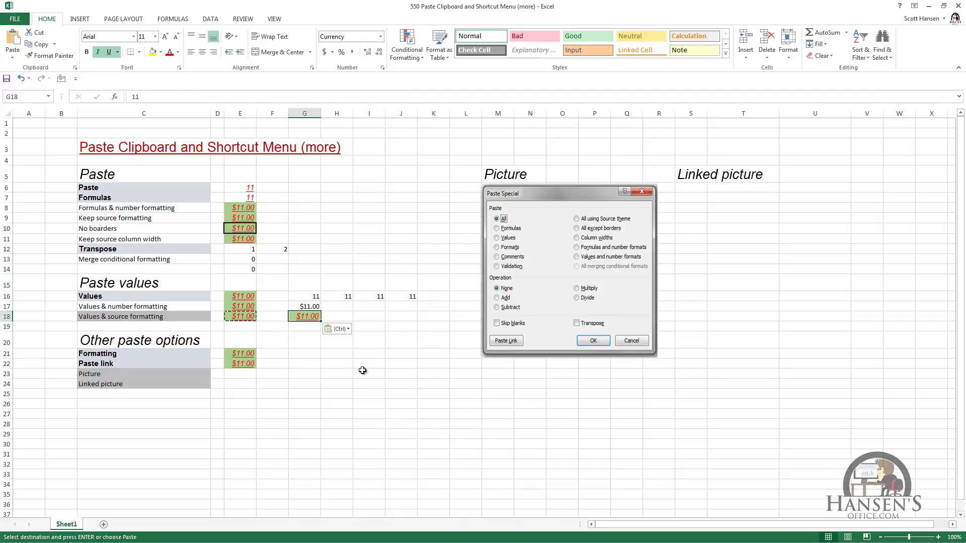
# Step: Cycle the pasted cell G18 through the Values and Paste options and return it to Values & Source Formatting
pyautogui.press('ctrl')
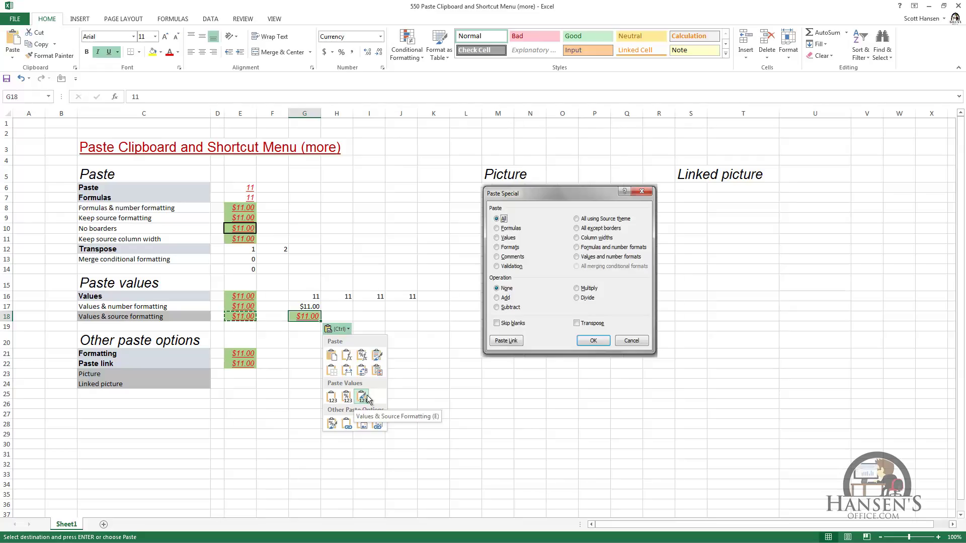
pyautogui.press('e')
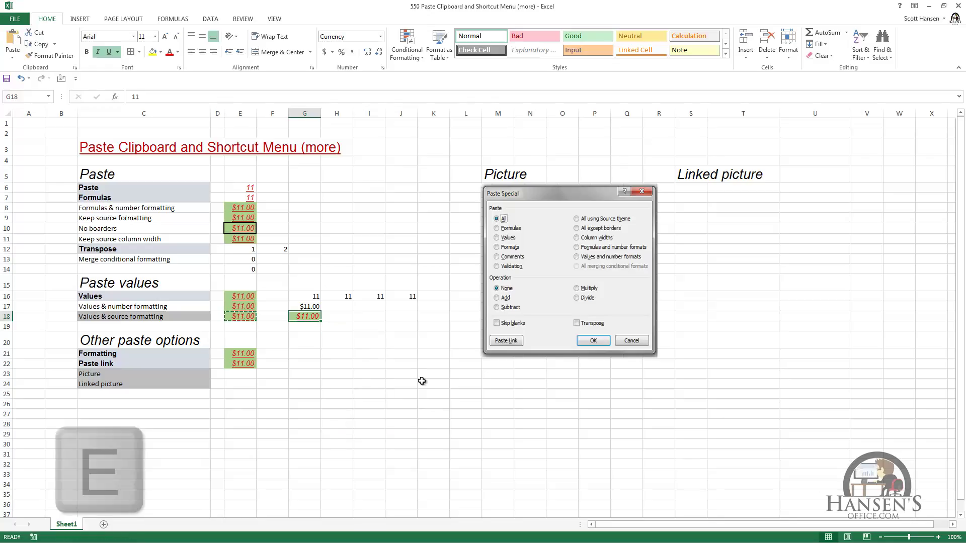
pyautogui.press('ctrl')
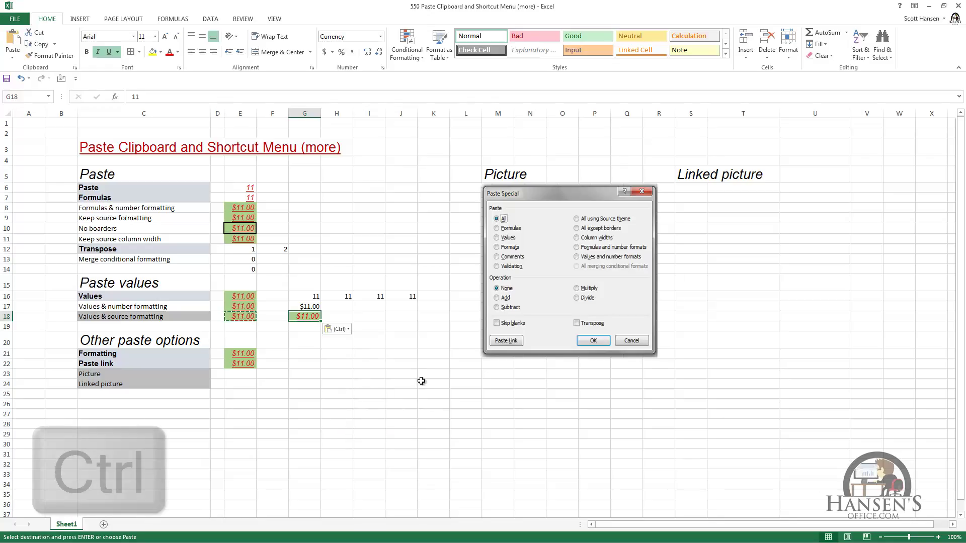
pyautogui.press('v')
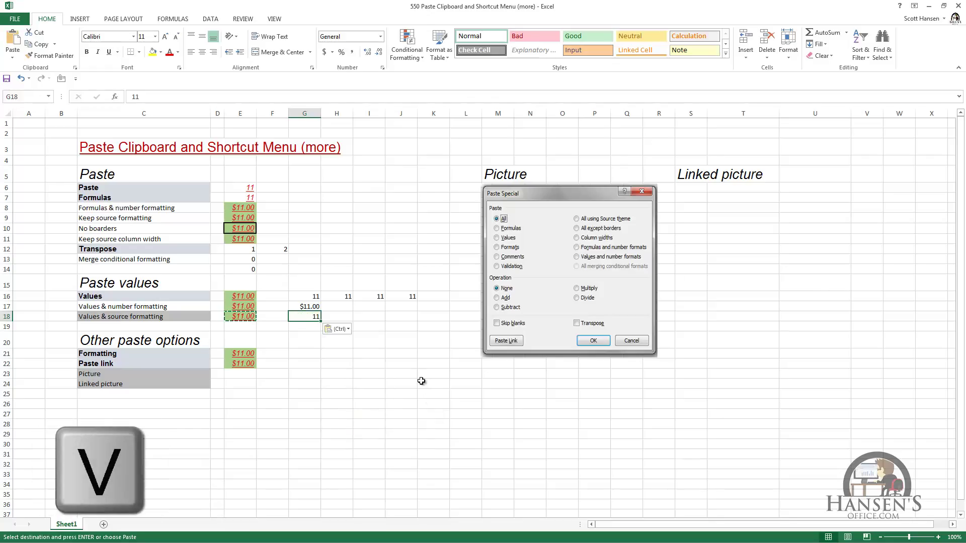
pyautogui.press('ctrl')
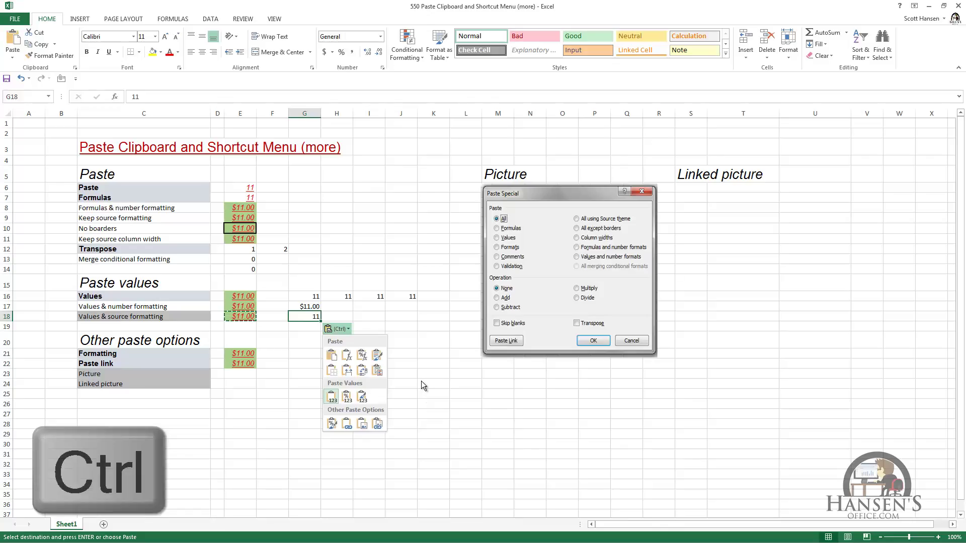
pyautogui.press('p')
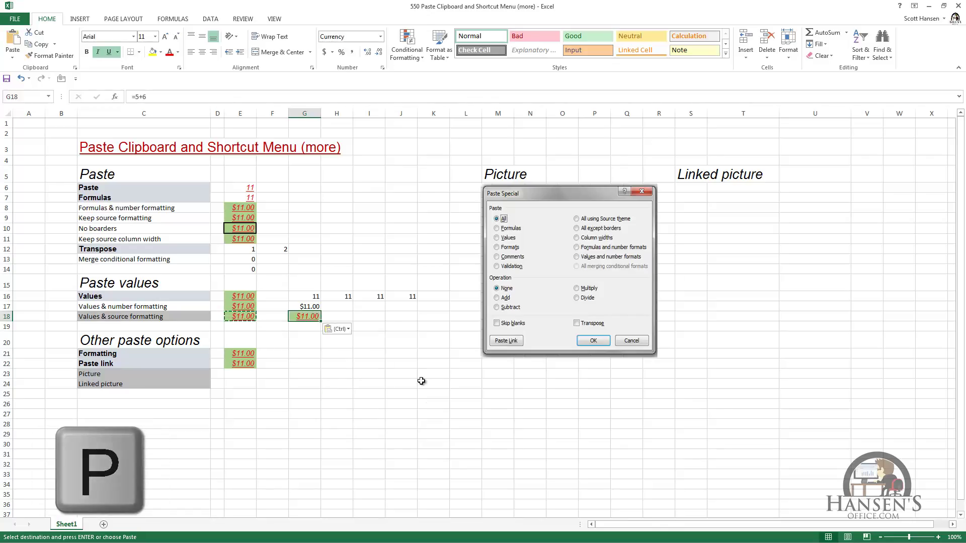
pyautogui.press('ctrl')
pyautogui.press('e')
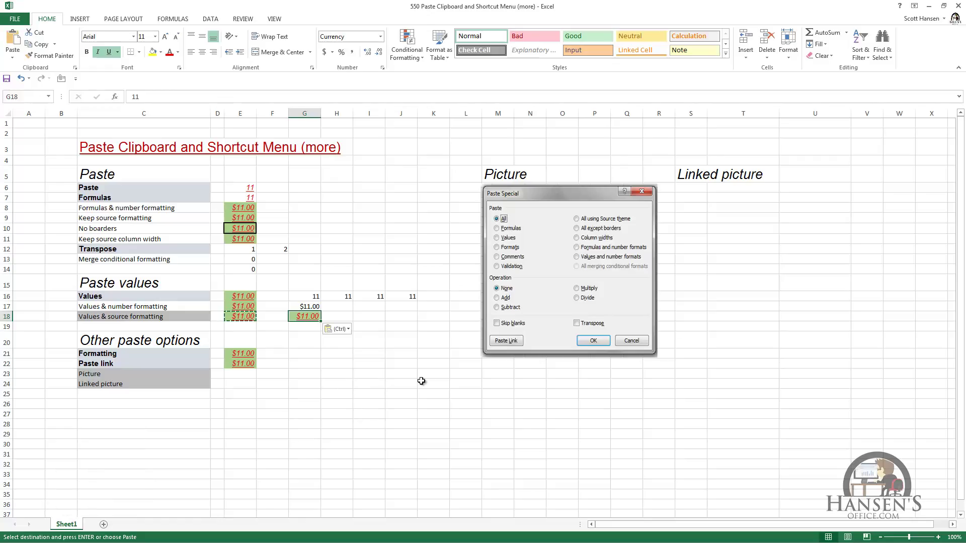
# Step: Copy cell E21 and paste it into G21 with the Formatting option
pyautogui.click(246, 355)
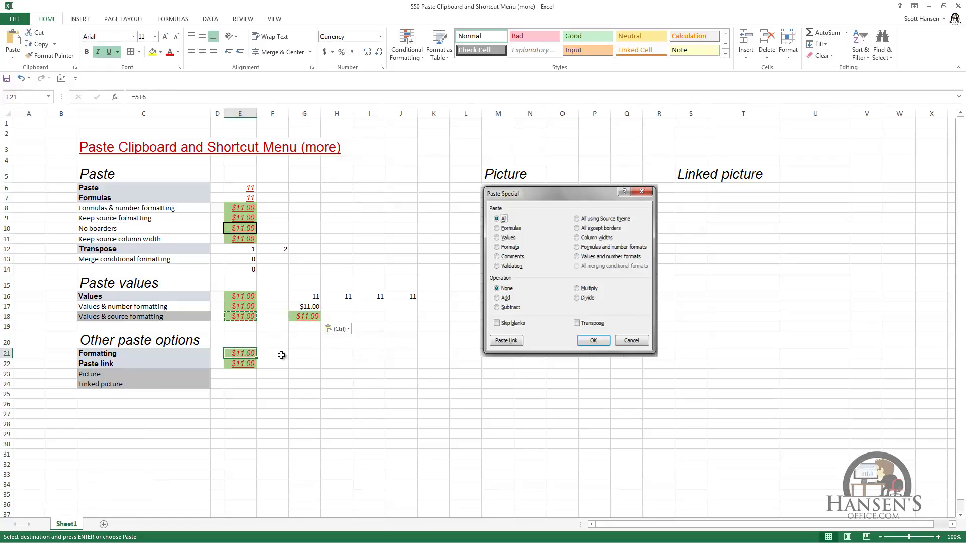
pyautogui.hotkey('ctrl', 'c')
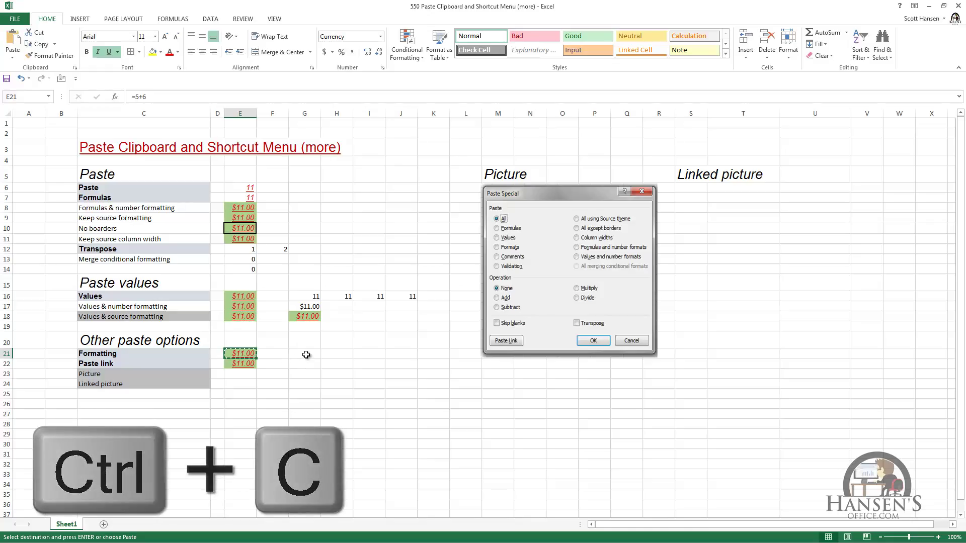
pyautogui.rightClick(305, 356)
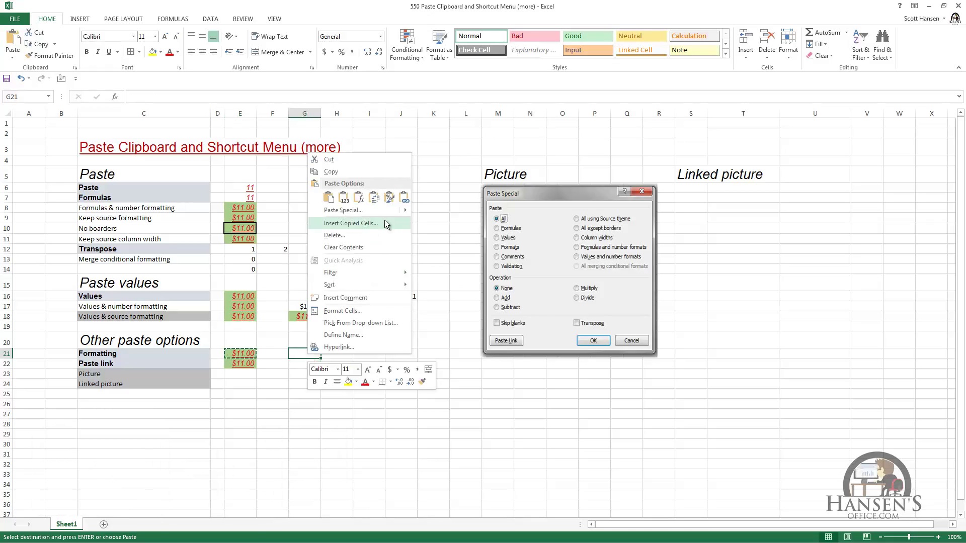
pyautogui.moveTo(382, 214)
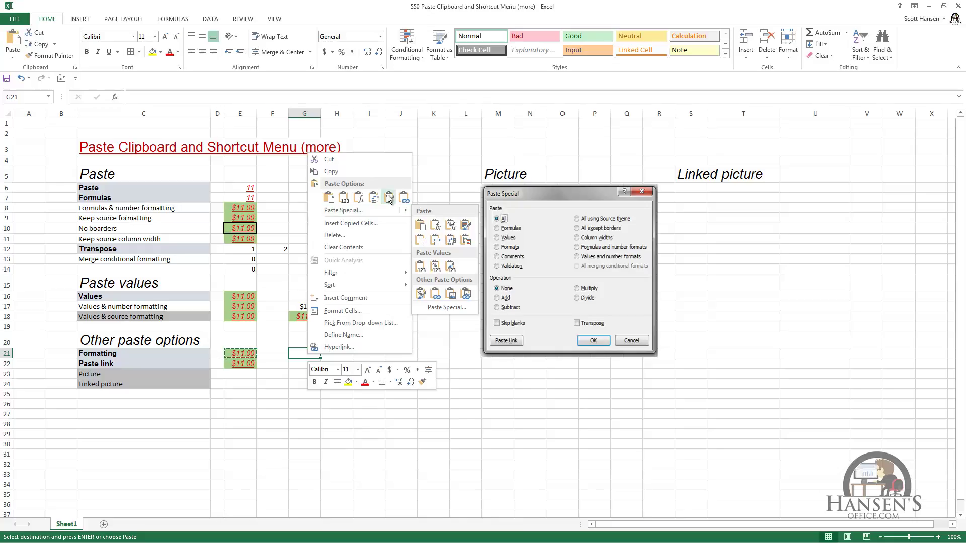
pyautogui.click(385, 199)
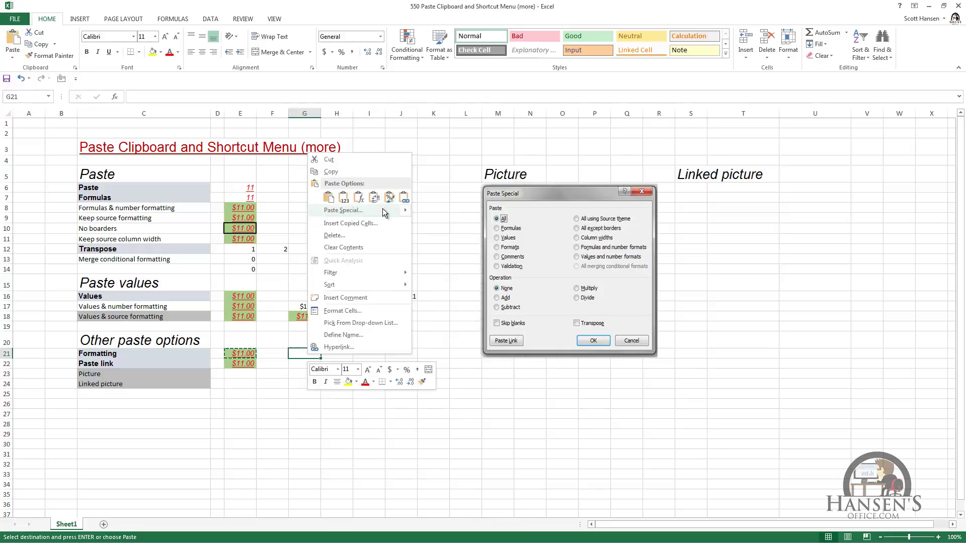
pyautogui.moveTo(383, 210)
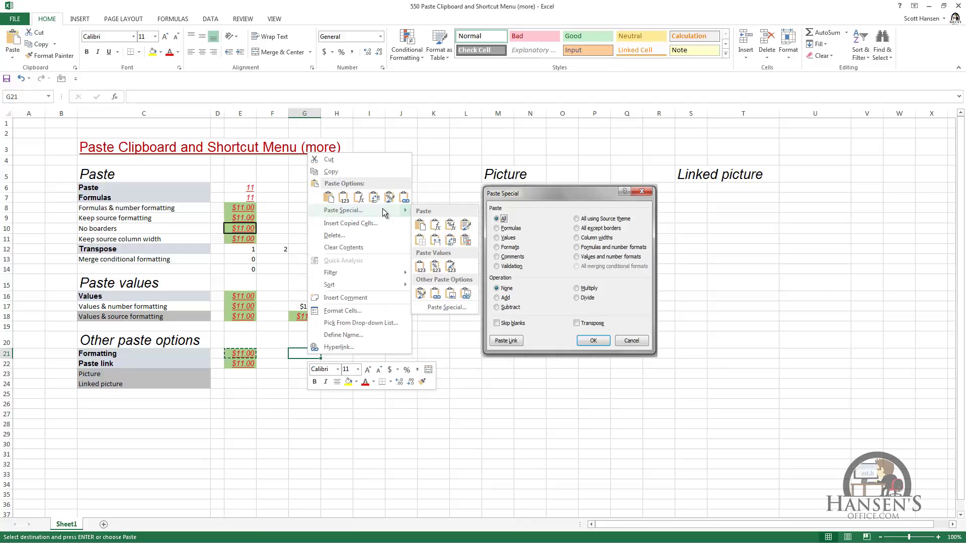
pyautogui.click(421, 293)
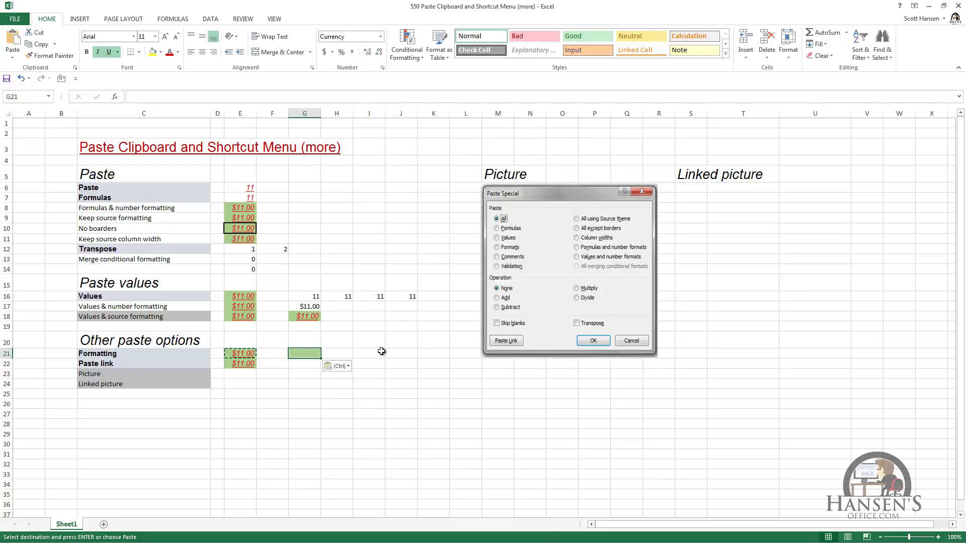
# Step: Reapply the Formatting option to G21 through the post-paste options and enter 11 in the cell
pyautogui.press('ctrl')
pyautogui.press('r')
pyautogui.write('11')
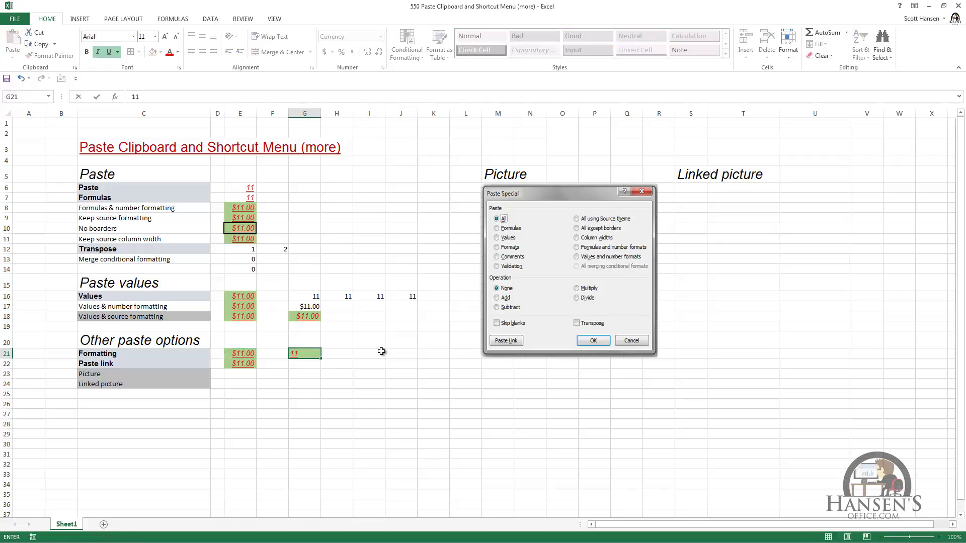
pyautogui.hotkey('ctrl', 'Return')
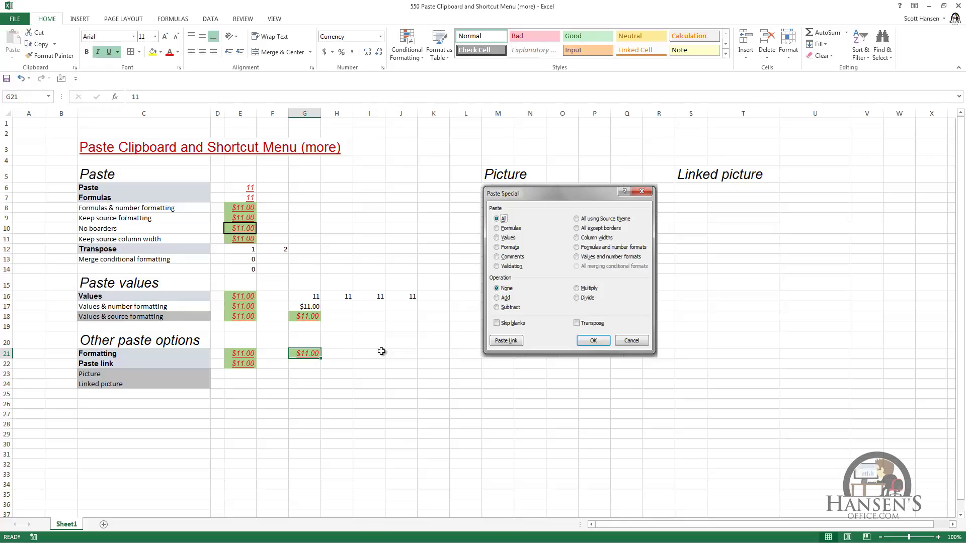
# Step: Copy cell E22 and paste it into G22 with the Paste Link option
pyautogui.click(244, 363)
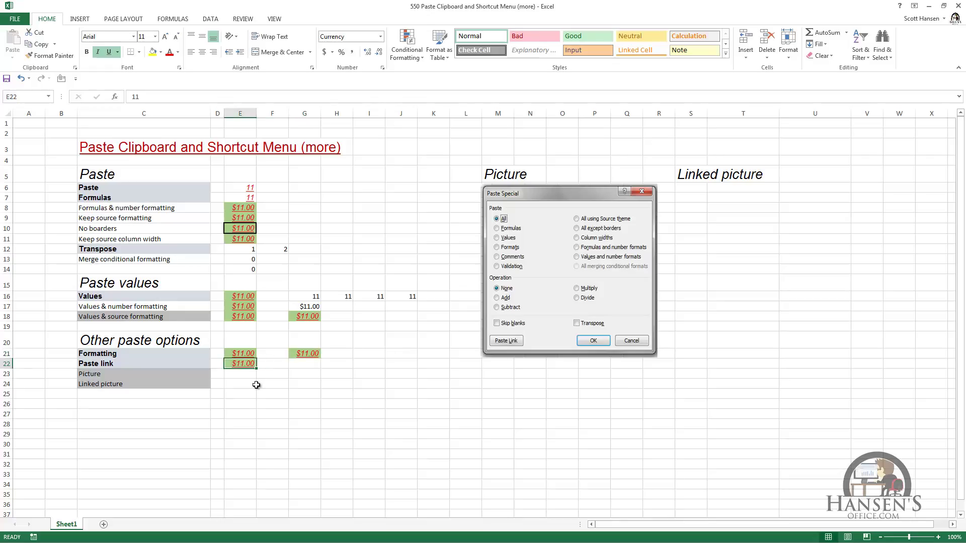
pyautogui.hotkey('ctrl', 'c')
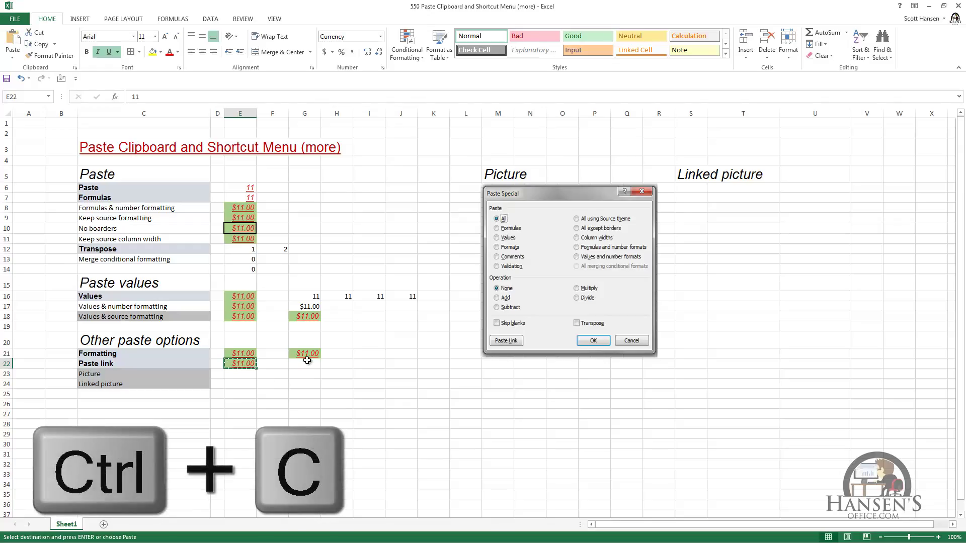
pyautogui.rightClick(308, 366)
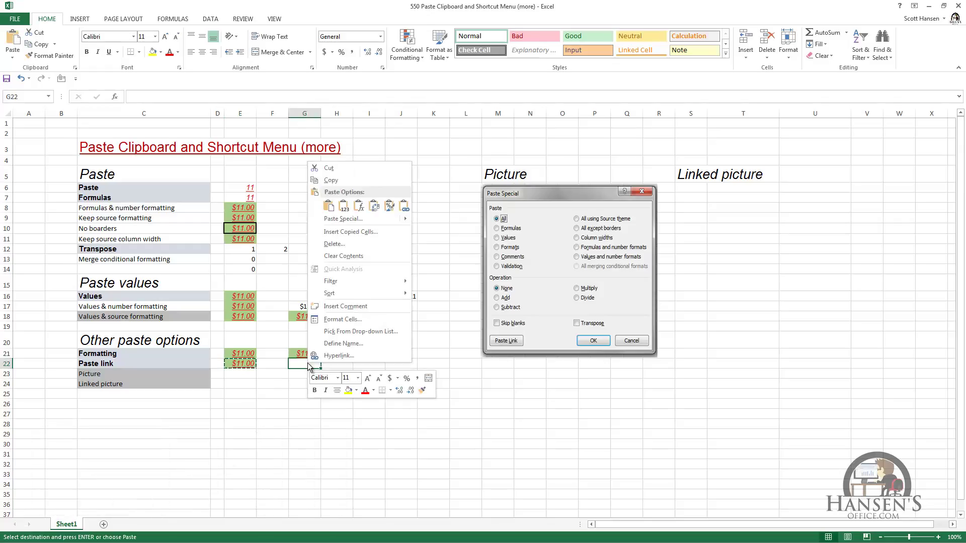
pyautogui.click(404, 207)
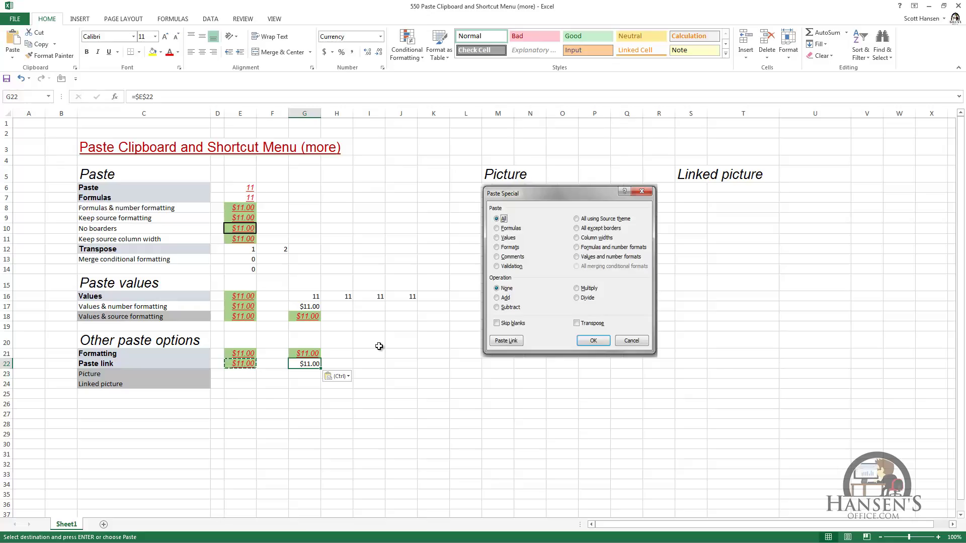
# Step: Set the linked source cell E22 to 100
pyautogui.press('Left')
pyautogui.press('Left')
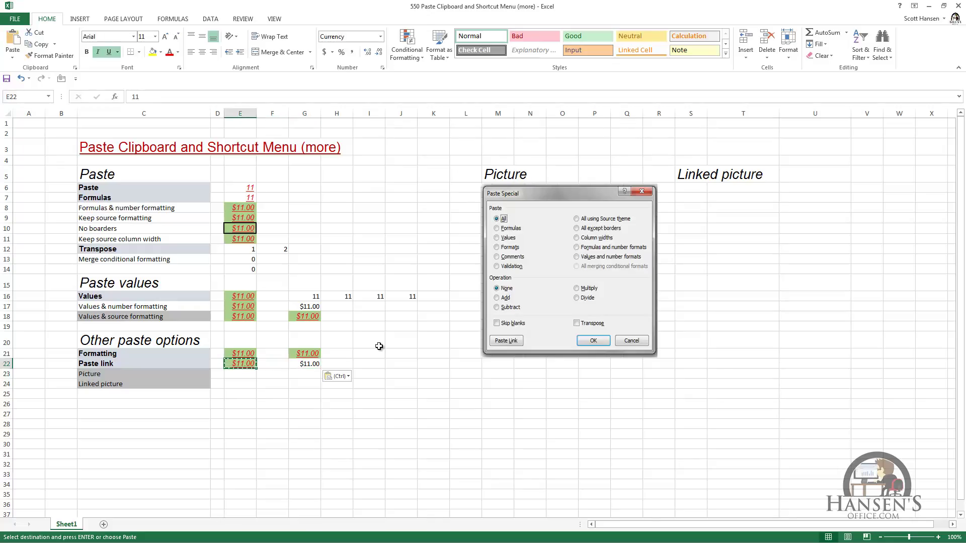
pyautogui.write('10')
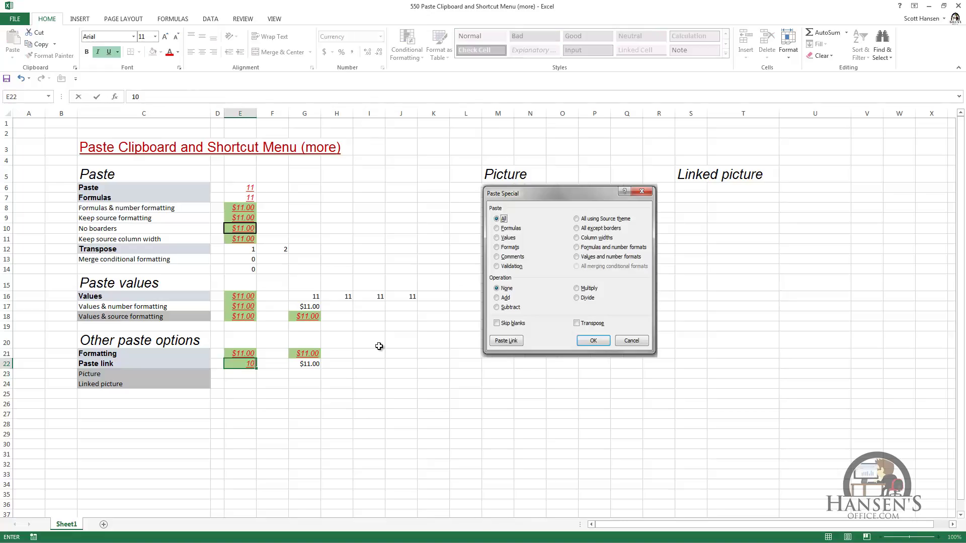
pyautogui.write('0')
pyautogui.hotkey('ctrl', 'Return')
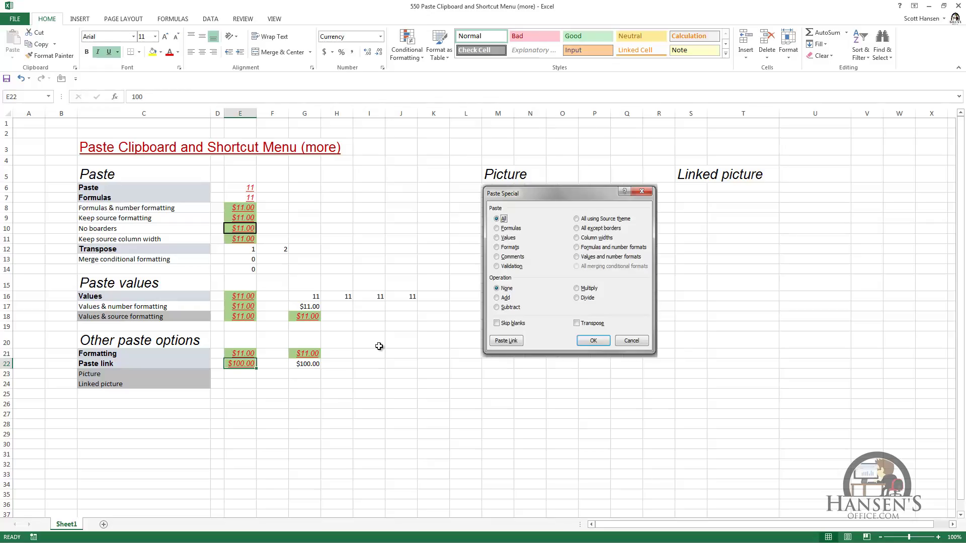
# Step: Try copying the Paste Special image to M24 with the Picture option, and delete the pasted copy
pyautogui.click(533, 265)
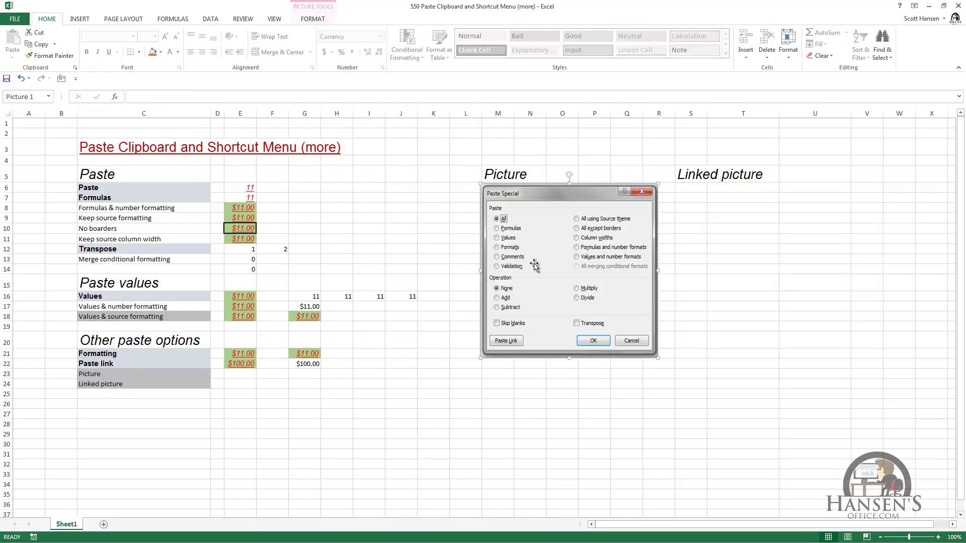
pyautogui.hotkey('ctrl', 'c')
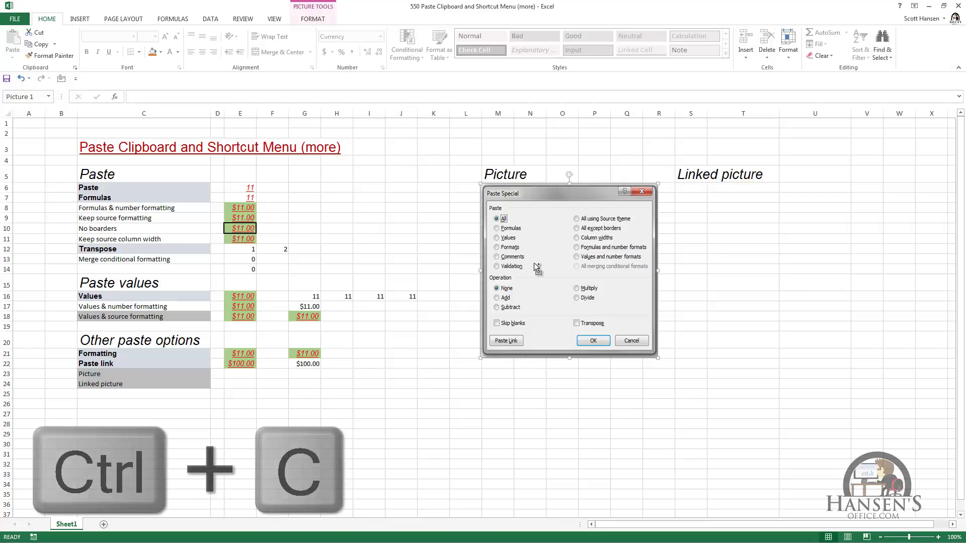
pyautogui.click(513, 385)
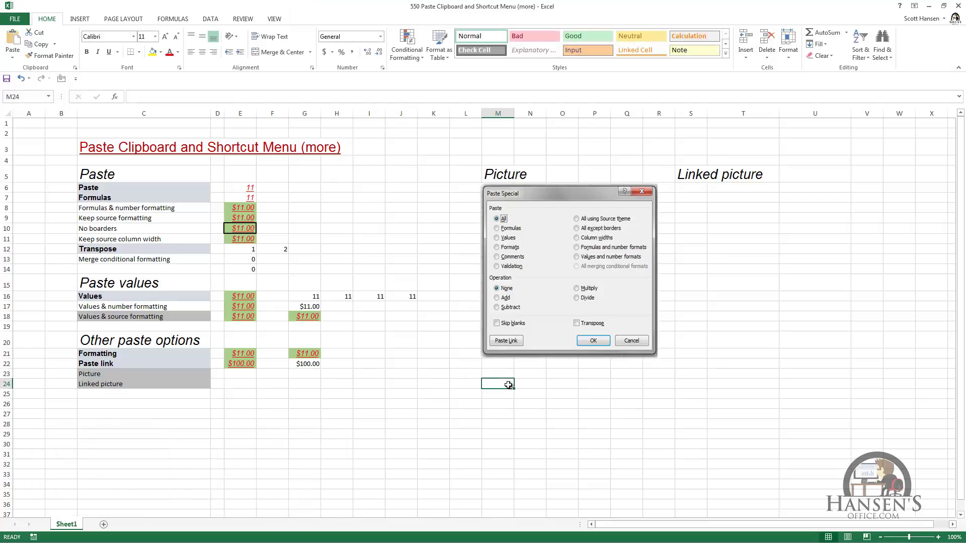
pyautogui.rightClick(509, 385)
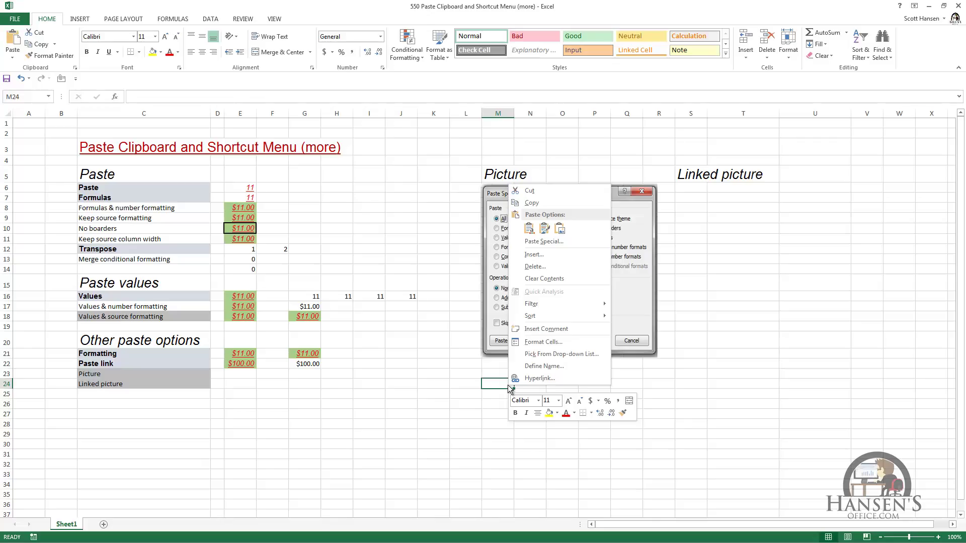
pyautogui.click(560, 229)
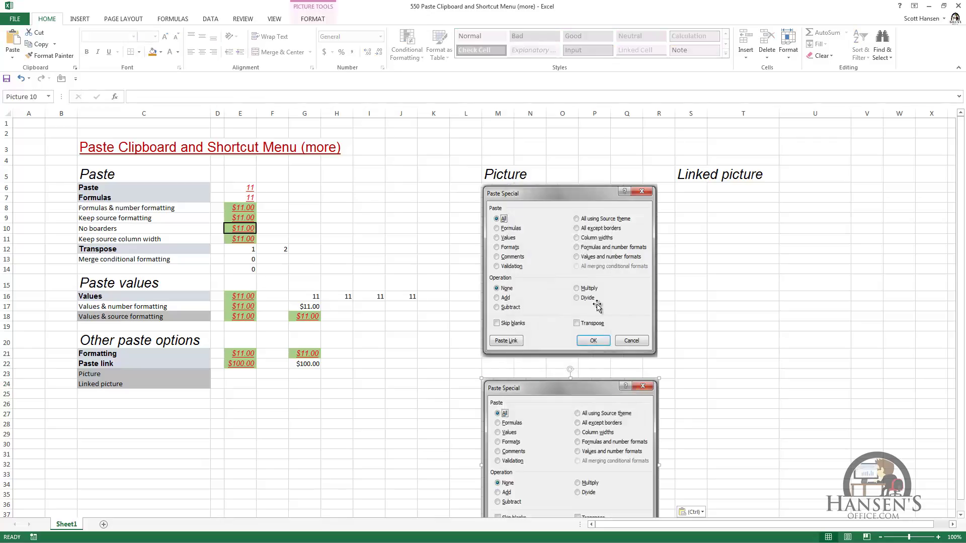
pyautogui.moveTo(600, 391); pyautogui.dragTo(596, 369)
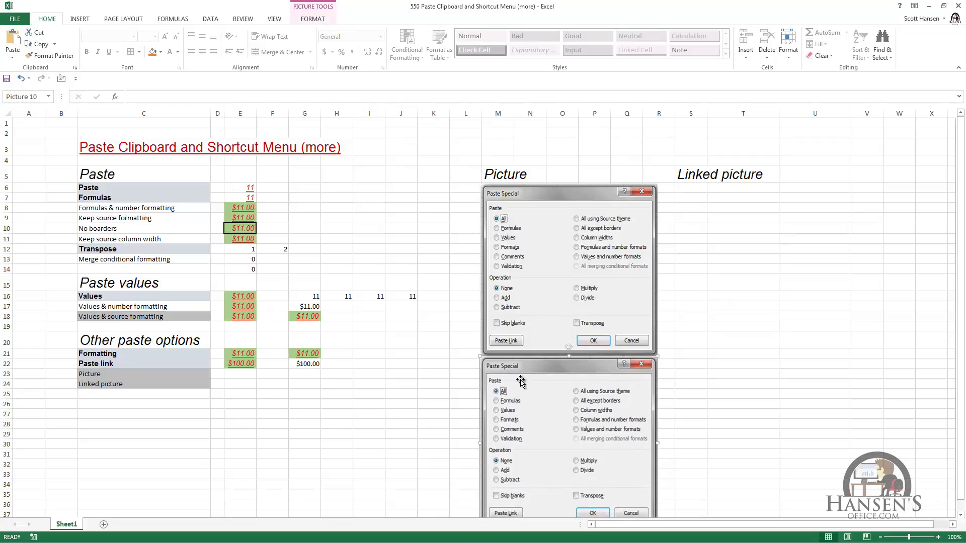
pyautogui.press('Delete')
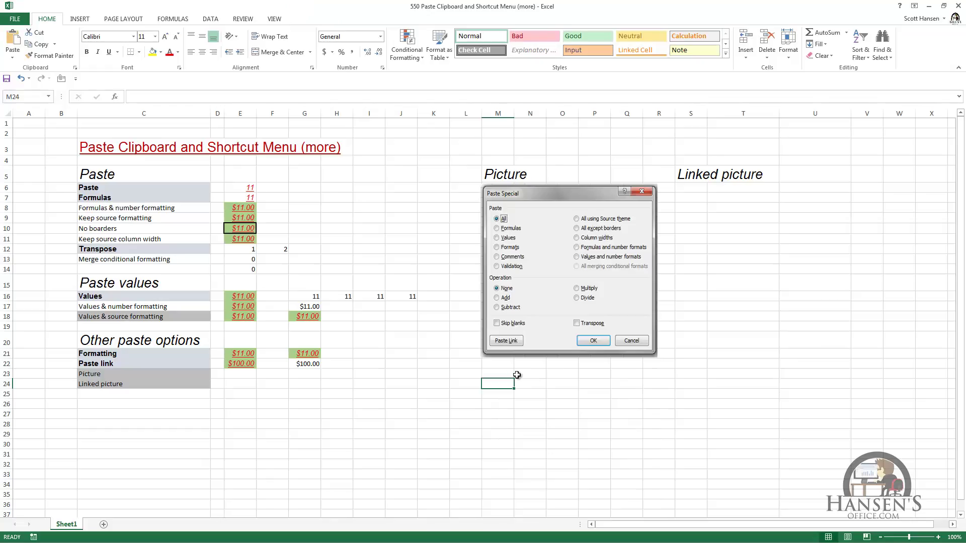
# Step: Copy the Paste Special dialog image and paste a duplicate at M23 using Paste Special
pyautogui.click(530, 281)
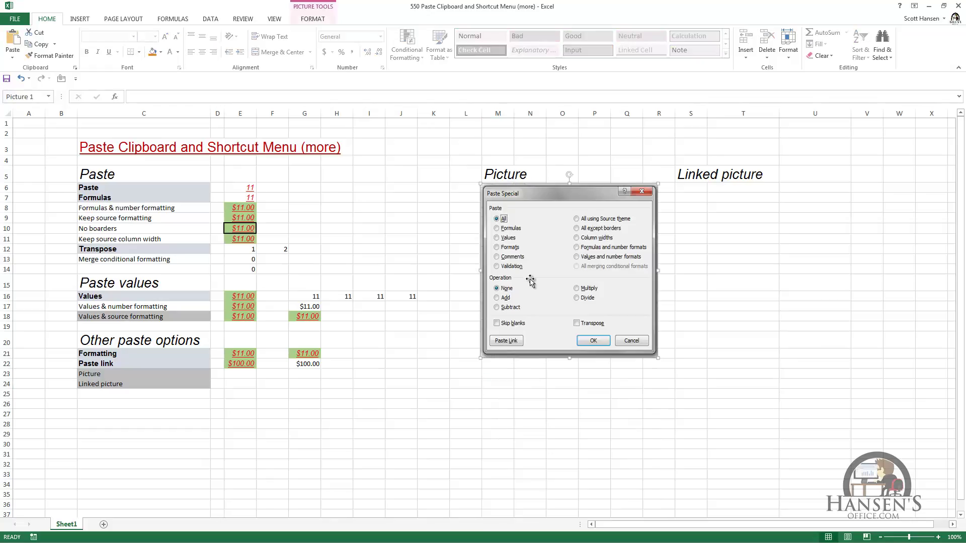
pyautogui.hotkey('ctrl', 'c')
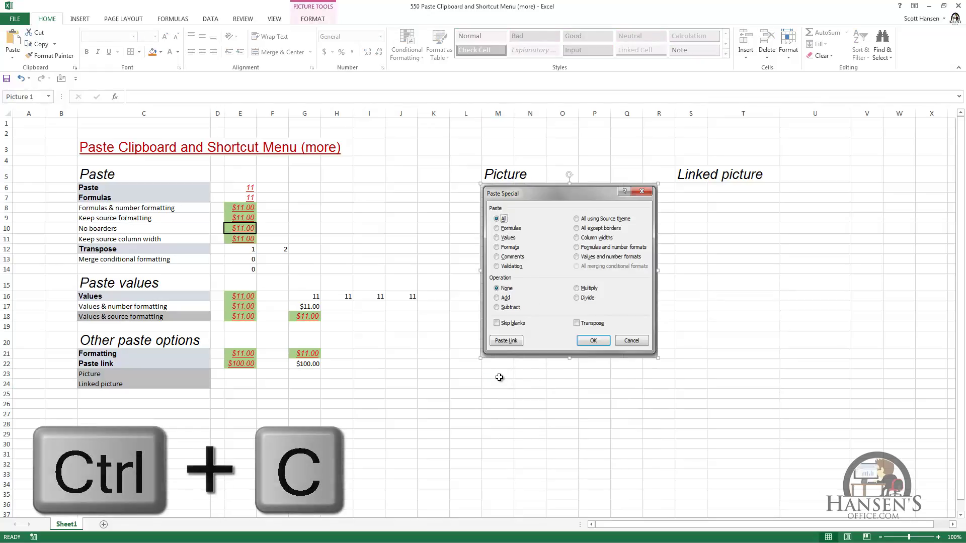
pyautogui.rightClick(498, 377)
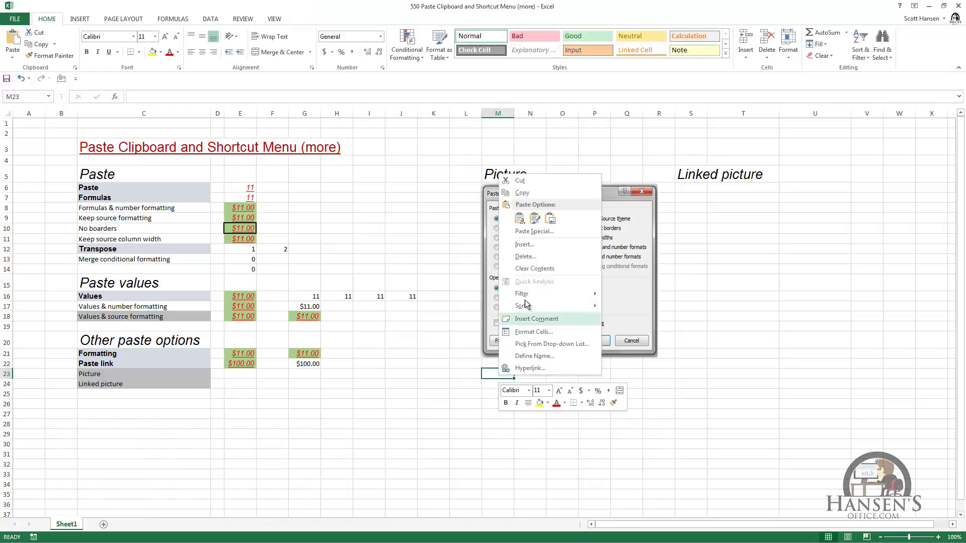
pyautogui.click(527, 232)
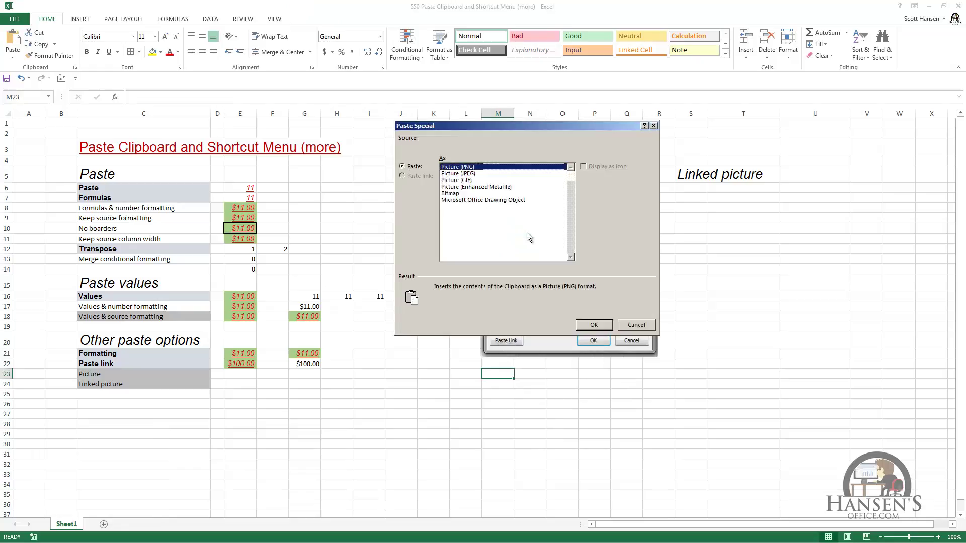
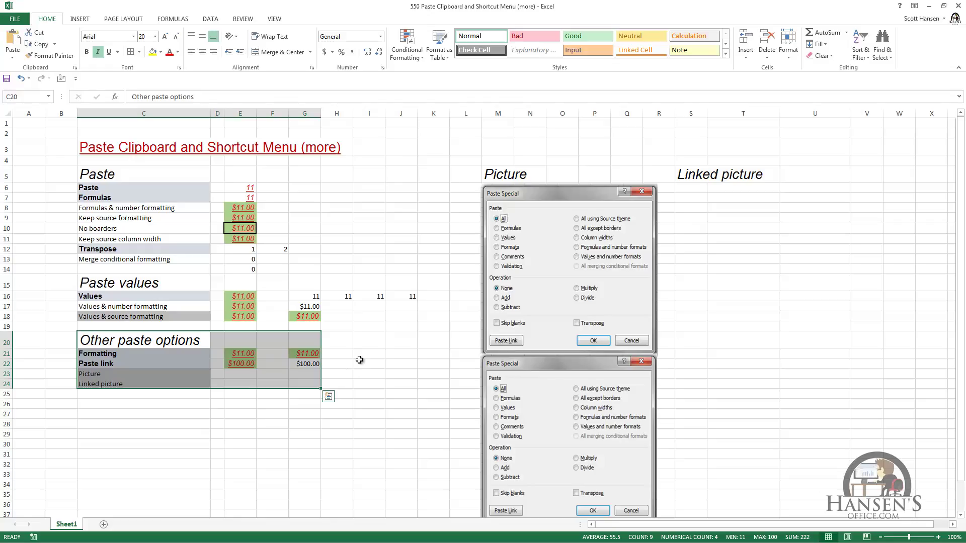
# Step: Copy the range C20:G24 and paste it at S7 with the Linked Picture option
pyautogui.hotkey('ctrl', 'c')
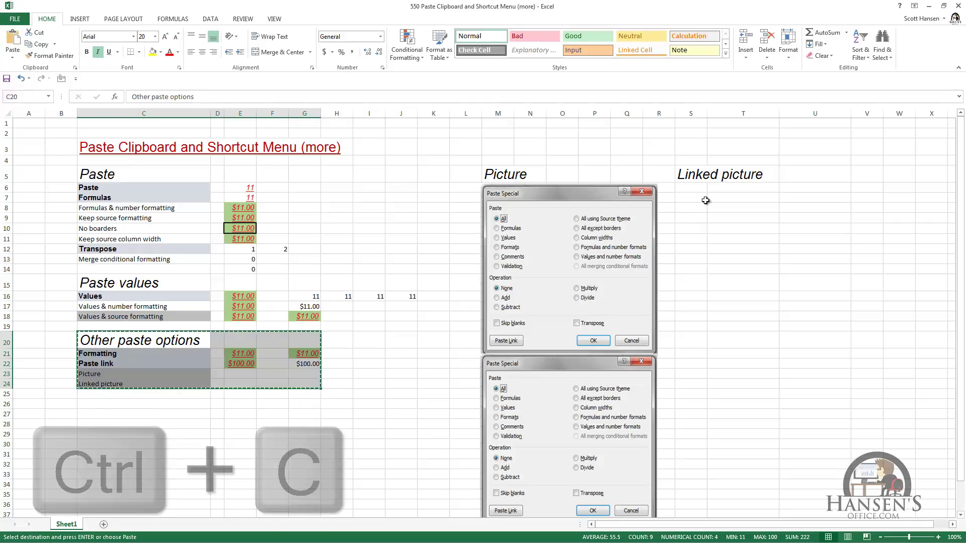
pyautogui.rightClick(704, 202)
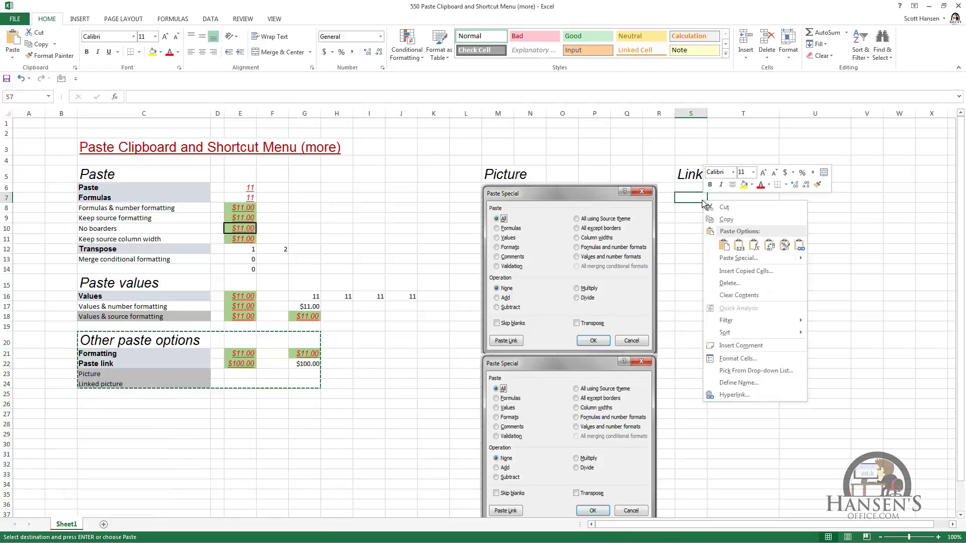
pyautogui.moveTo(730, 260)
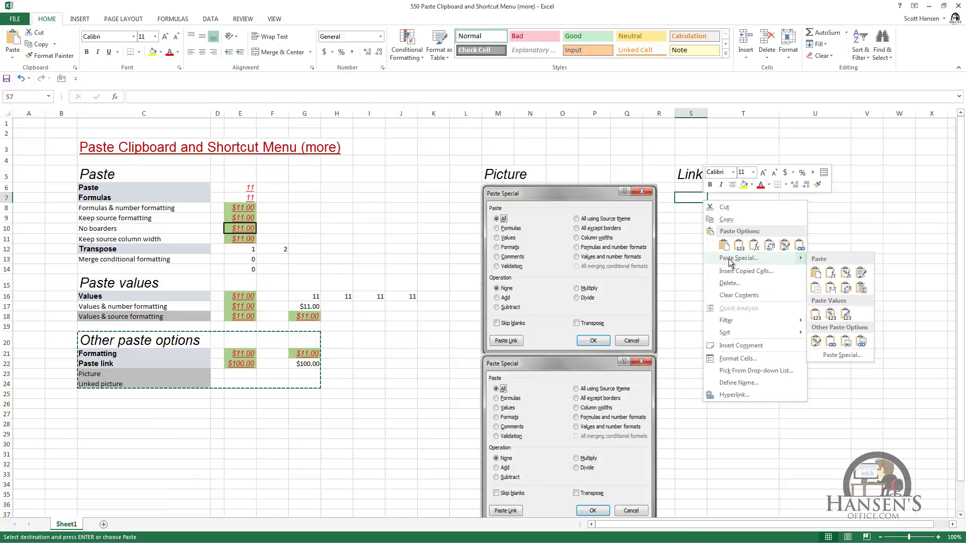
pyautogui.click(861, 344)
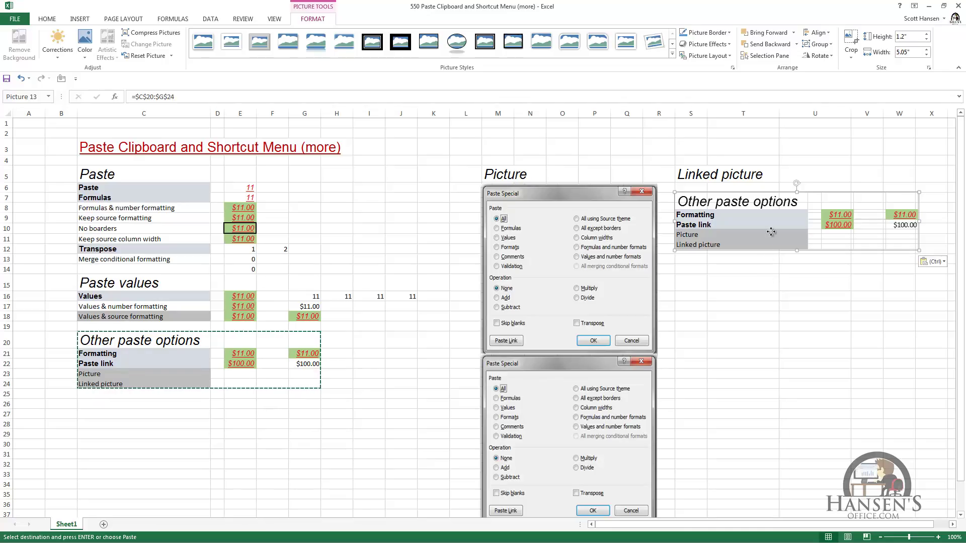
# Step: Move the linked picture lower and tilt it clockwise, shrinking it to about 0.98" high by 4.12" wide
pyautogui.moveTo(771, 232); pyautogui.dragTo(785, 347)
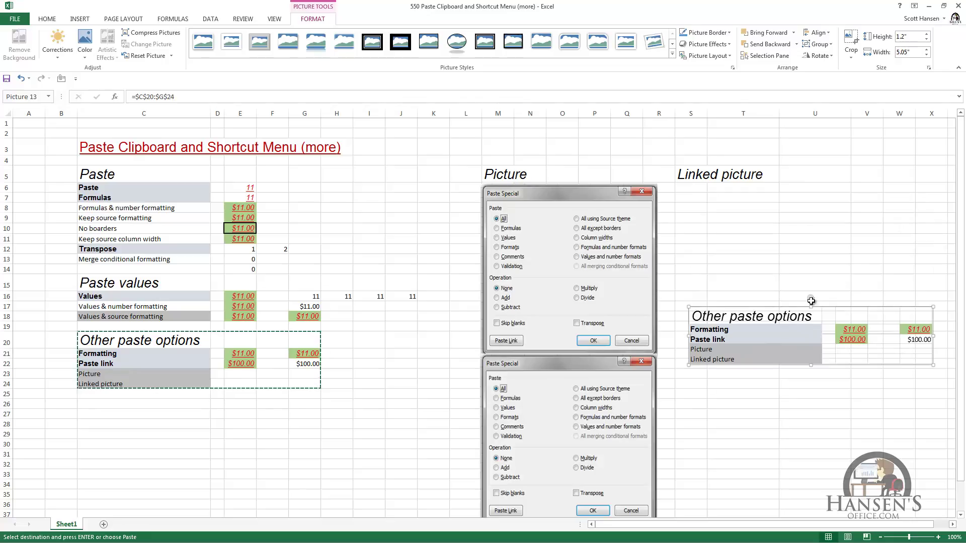
pyautogui.moveTo(813, 300); pyautogui.dragTo(820, 300)
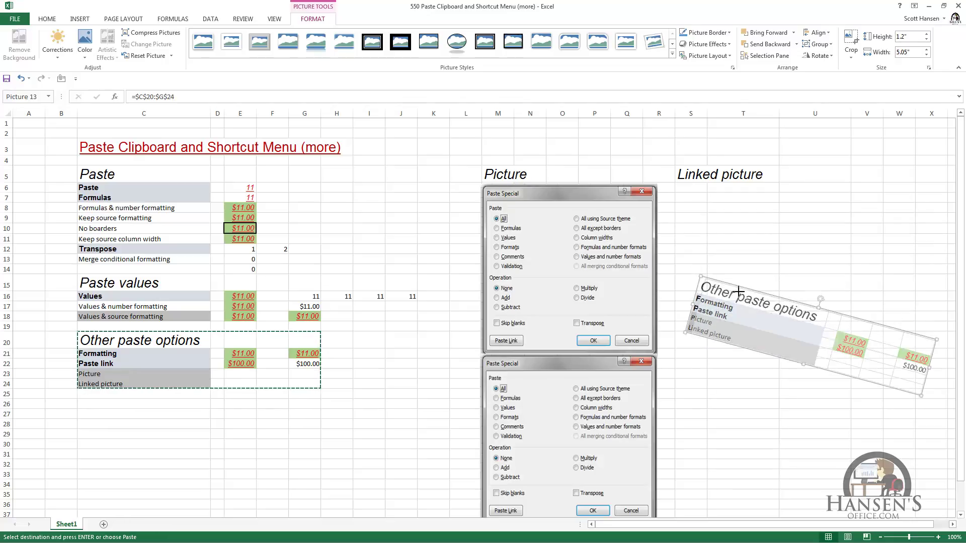
pyautogui.moveTo(757, 305); pyautogui.dragTo(755, 302)
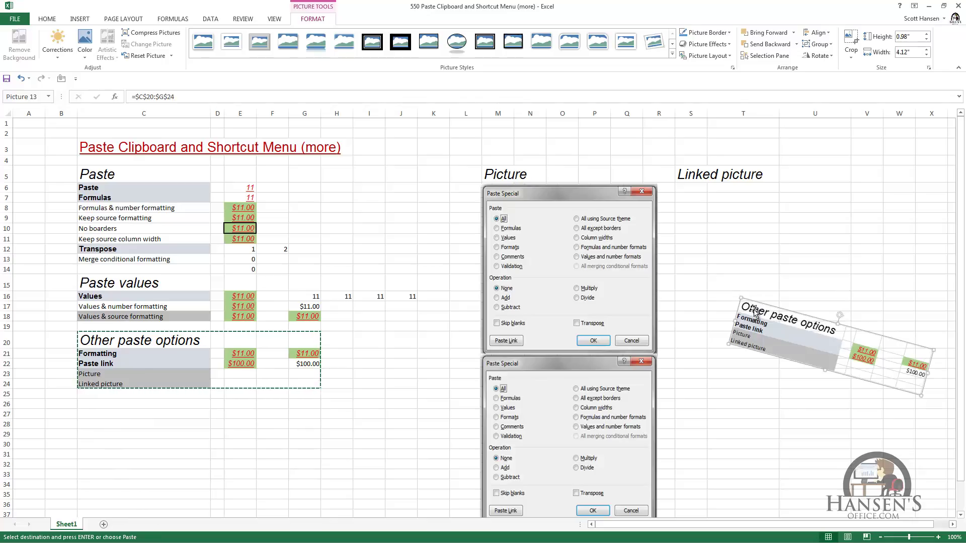
# Step: Set source cell E22 to 50 to test the linked picture's connection
pyautogui.click(244, 364)
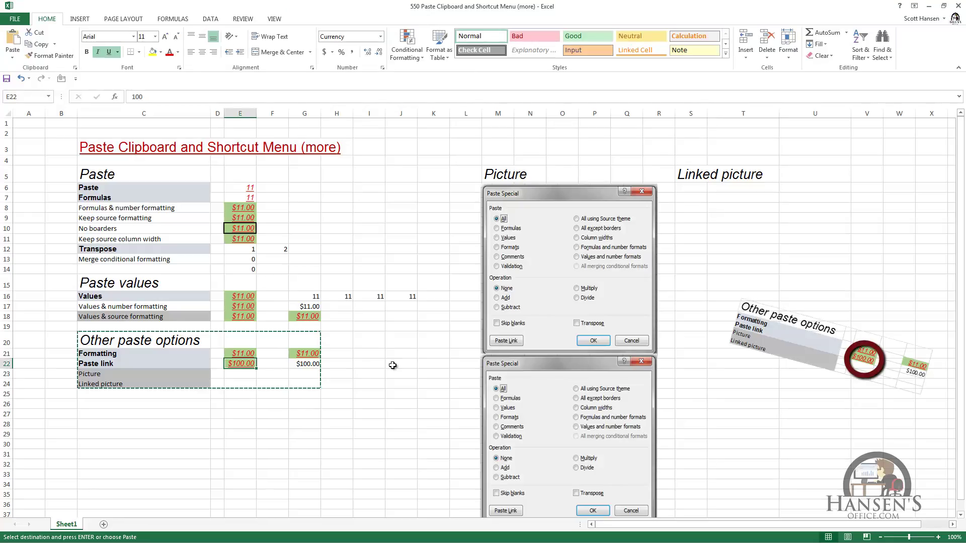
pyautogui.write('50')
pyautogui.hotkey('ctrl', 'Return')
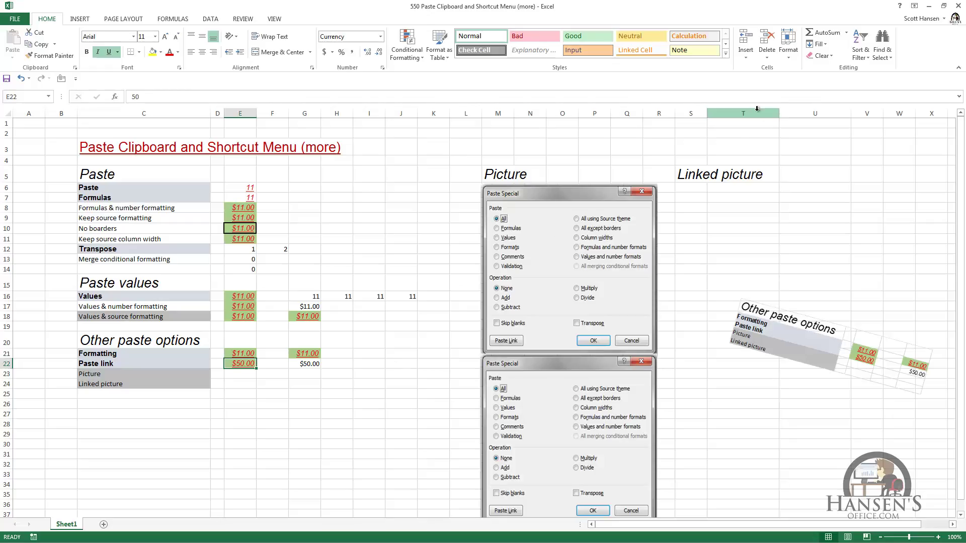
# Step: Narrow columns T and U and move the tilted linked picture up beneath the Linked picture heading
pyautogui.moveTo(755, 114); pyautogui.dragTo(803, 116)
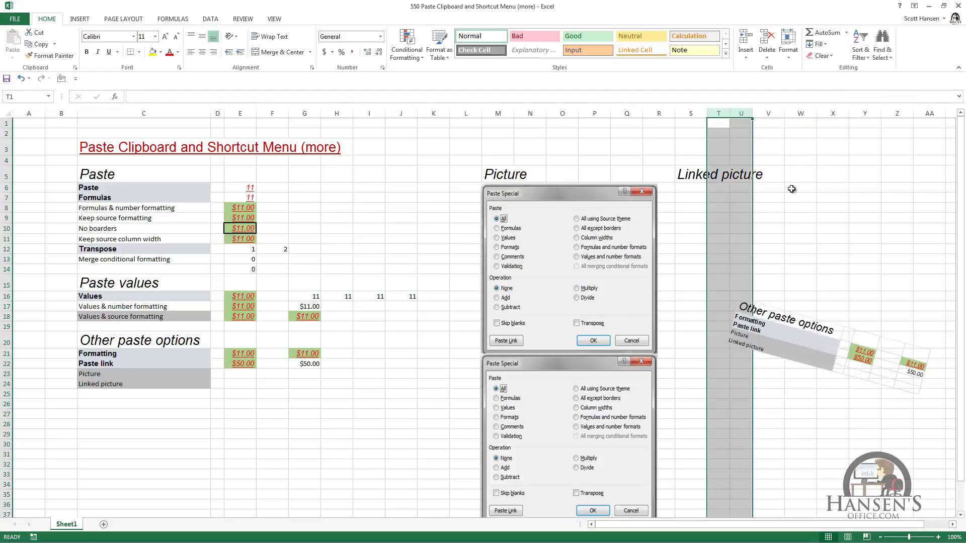
pyautogui.moveTo(815, 349); pyautogui.dragTo(774, 268)
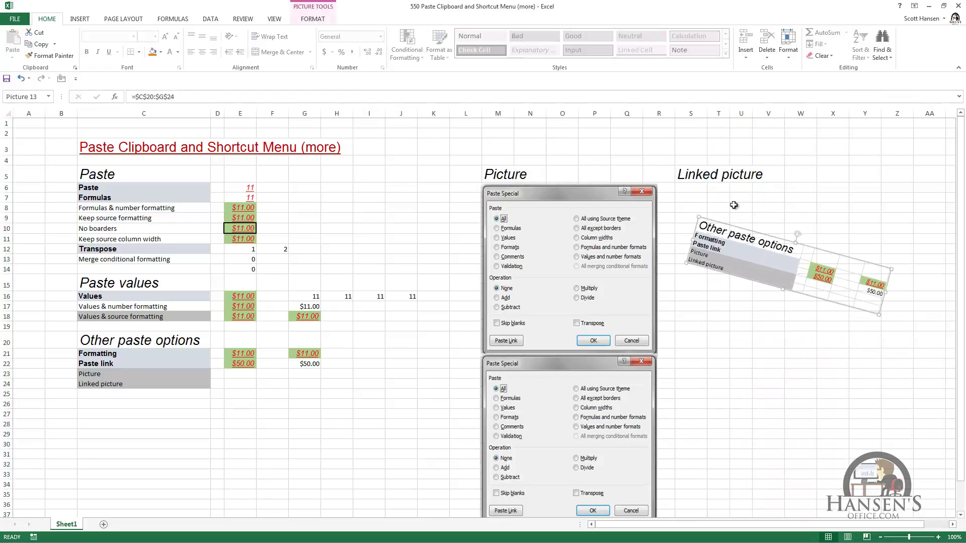